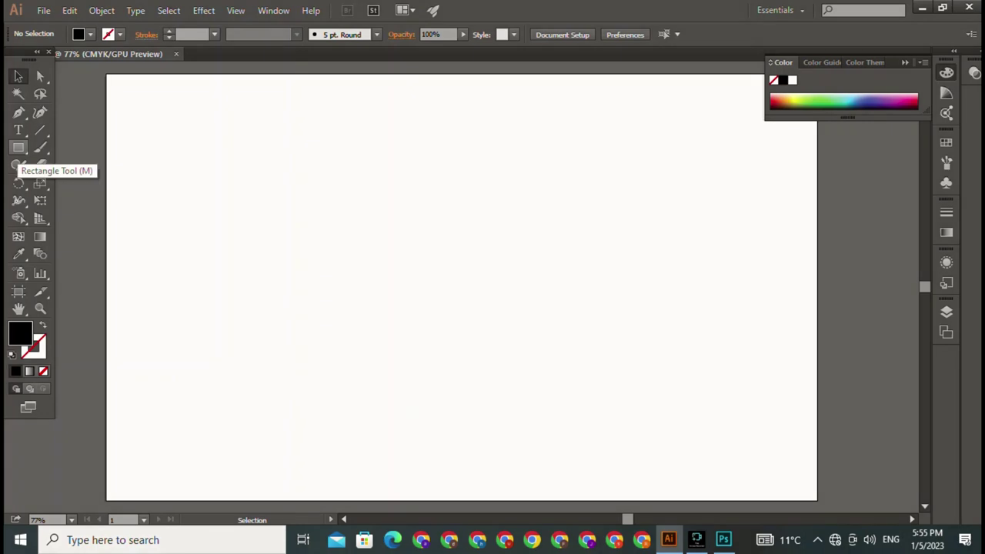
Draw a solid black square left of the artboard centre and select it.
click(19, 147)
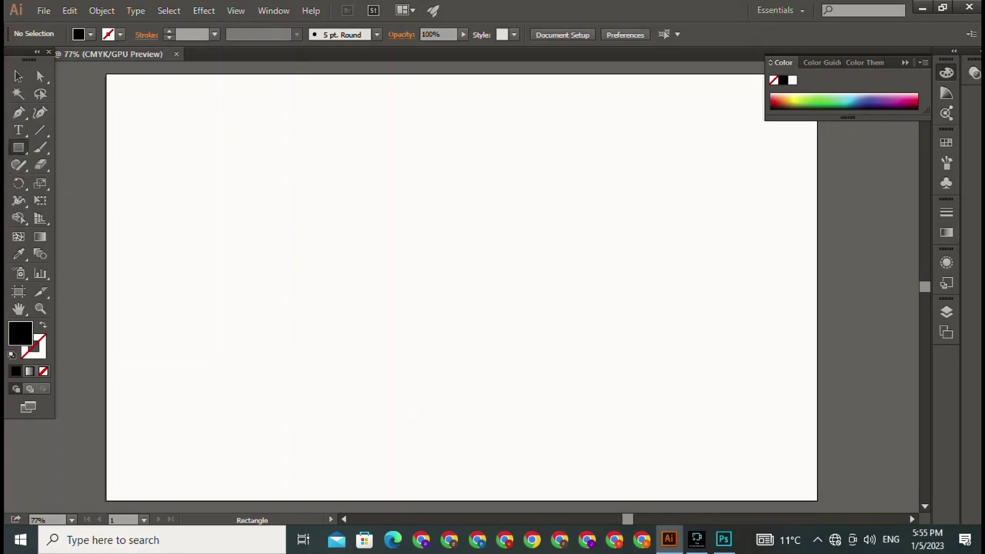
drag(269, 158, 482, 370)
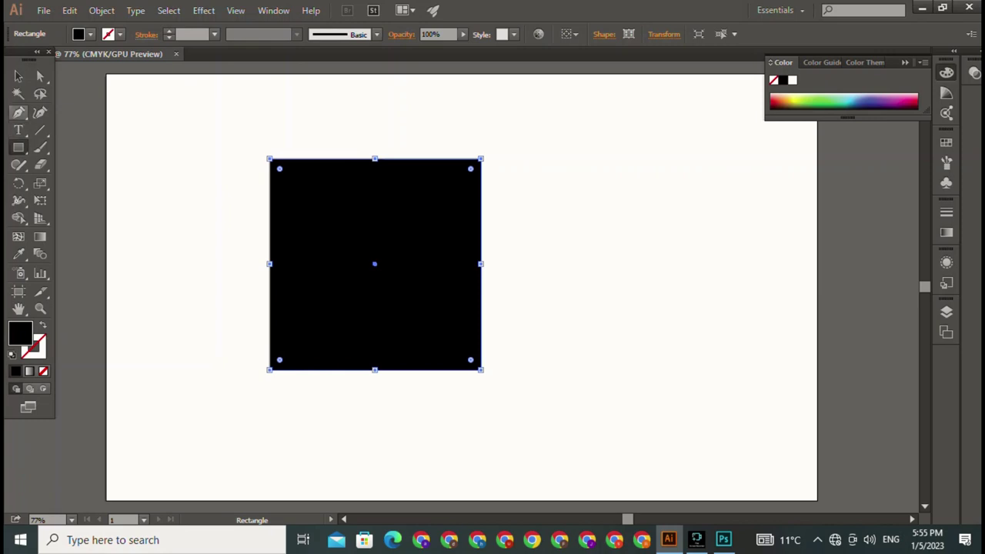
click(18, 76)
click(374, 264)
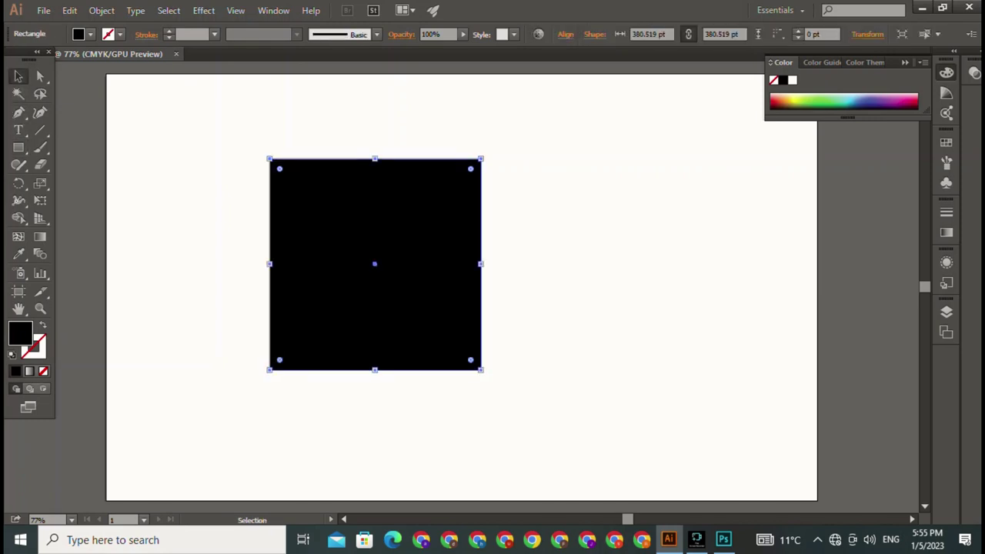
key(ctrl+shift+a)
key(ctrl+a)
Try rounding the square's top-right corner point, undo it, and deselect.
key(a)
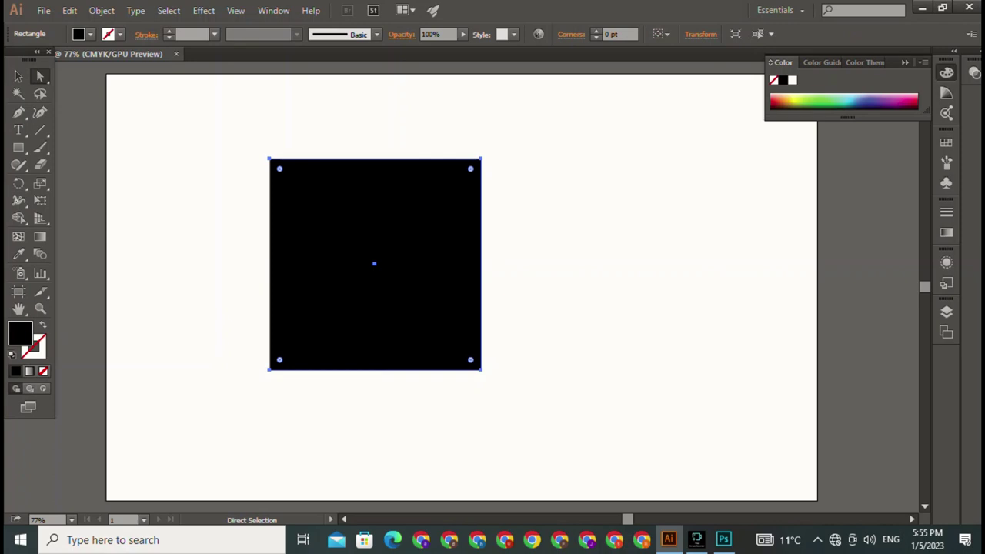
mouse_move(450, 140)
mouse_down()
mouse_move(498, 175)
mouse_move(467, 172)
mouse_up()
key(ctrl+z)
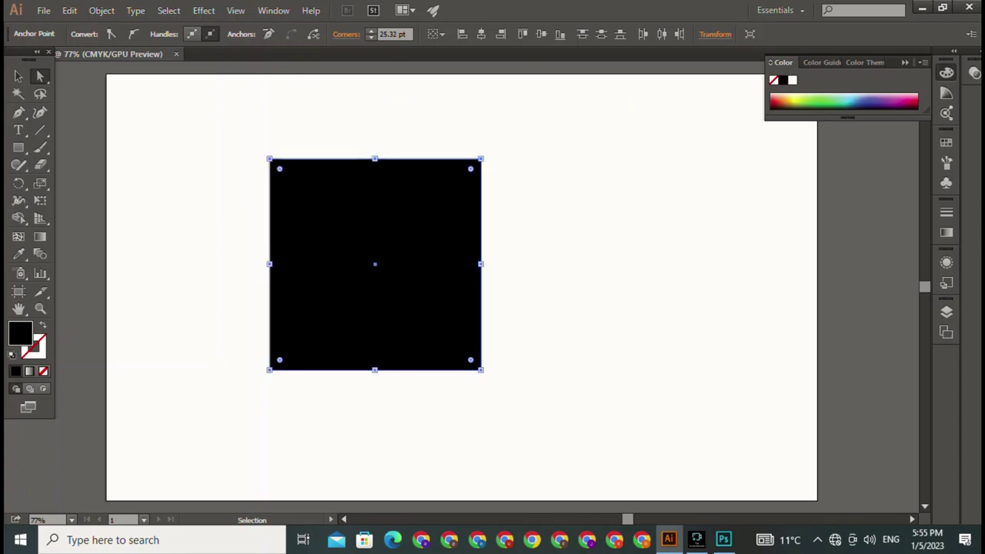
key(v)
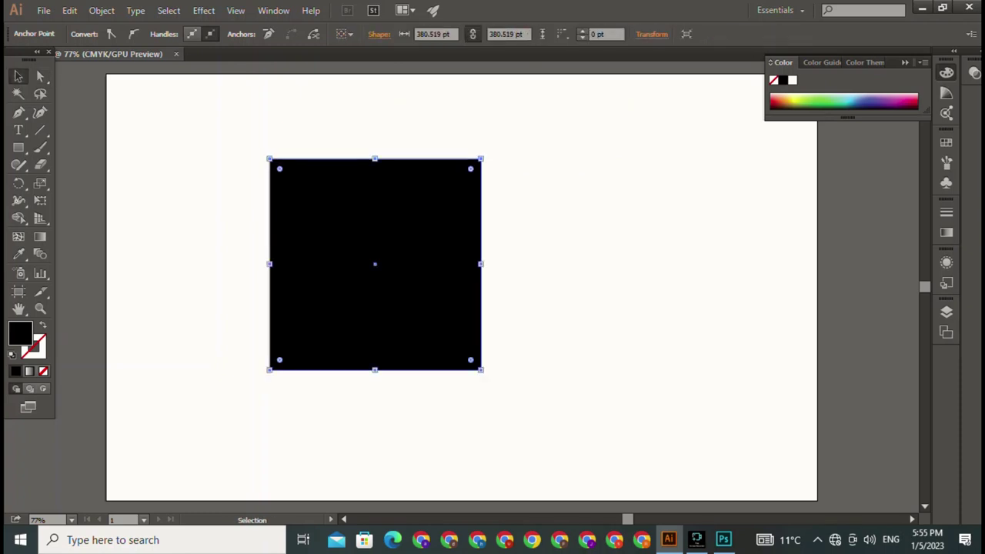
key(ctrl+shift+a)
Nudge the black square down-right and round all four corners to about 24.68 pt.
drag(375, 264, 386, 278)
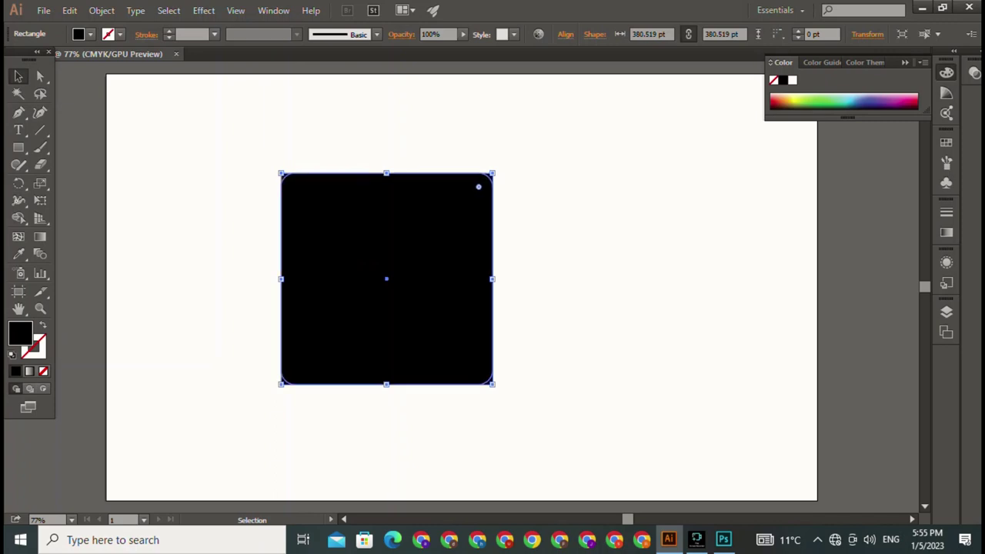
drag(481, 183, 478, 186)
key(ctrl+shift+a)
key(ctrl+a)
click(40, 76)
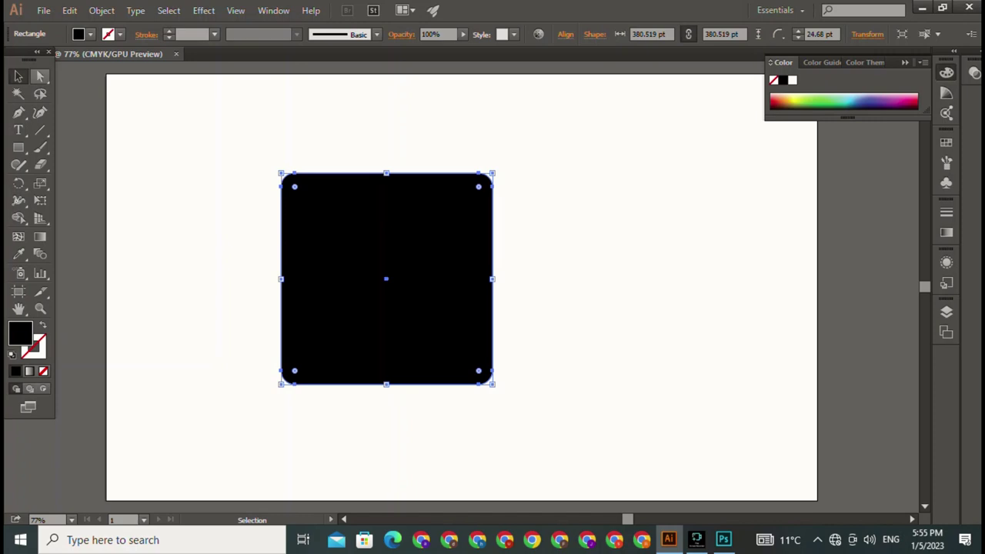
key(v)
Duplicate the rounded square and align the copy exactly over the sharp-cornered square.
drag(386, 279, 776, 313)
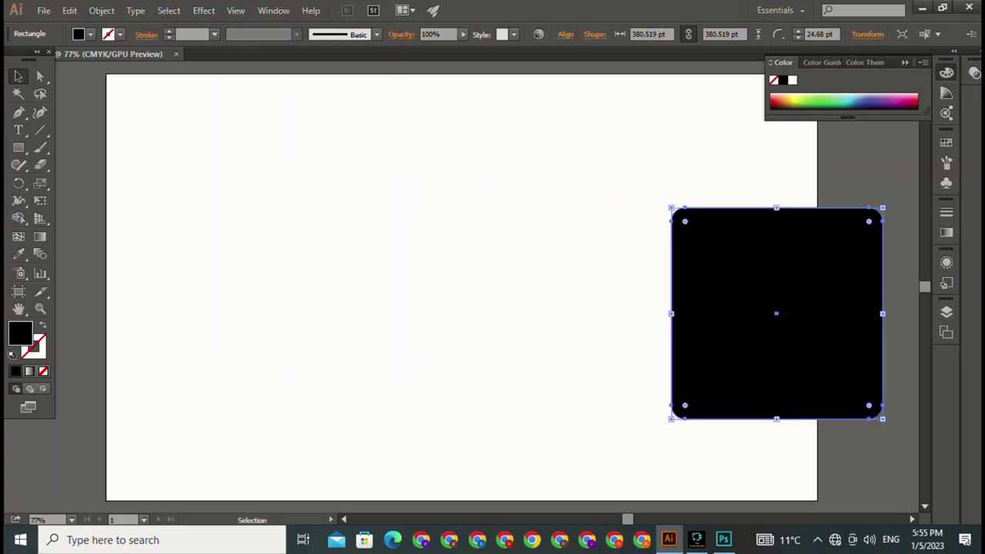
key(ctrl+v)
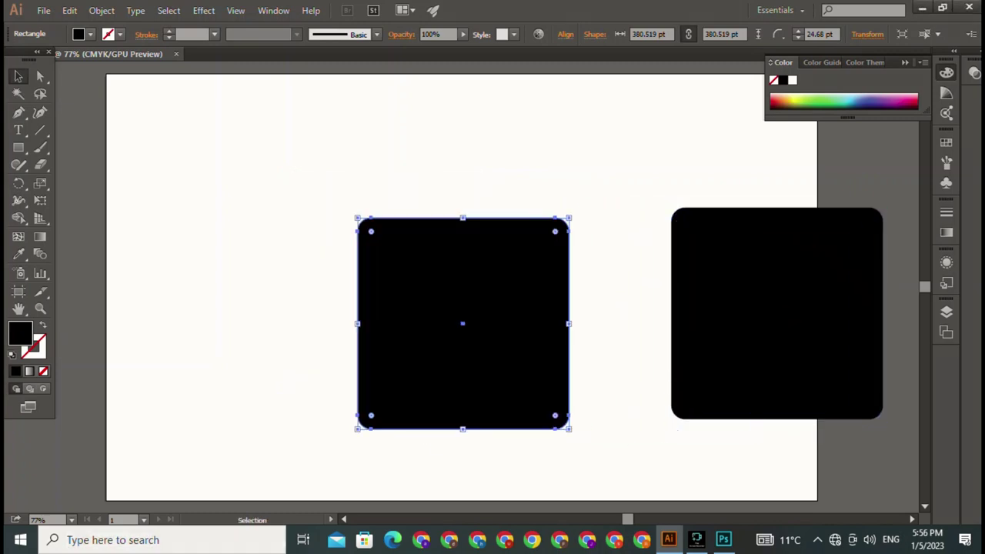
key(ctrl+shift+a)
key(ctrl+z)
drag(554, 231, 569, 217)
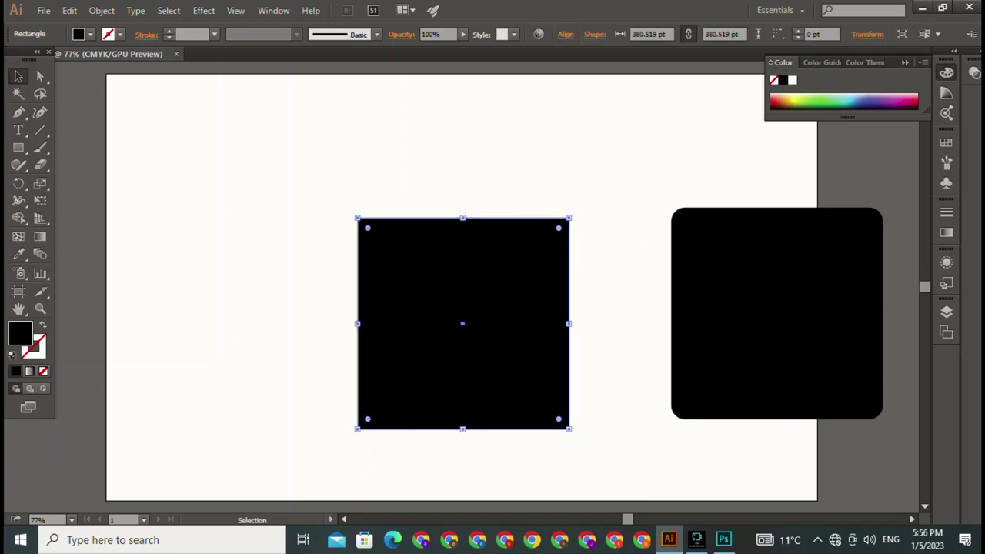
key(ctrl+shift+a)
key(ctrl+z)
drag(776, 313, 463, 323)
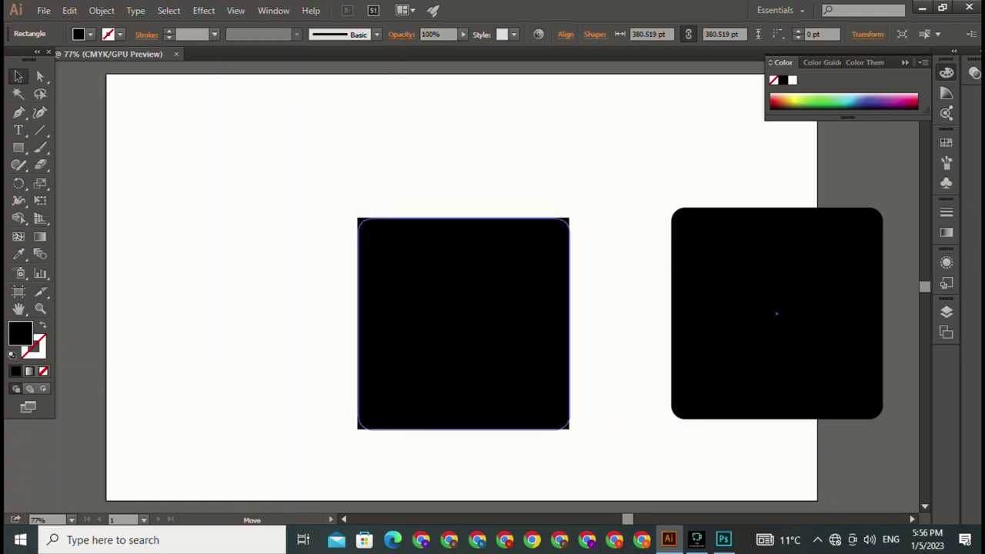
drag(463, 324, 463, 323)
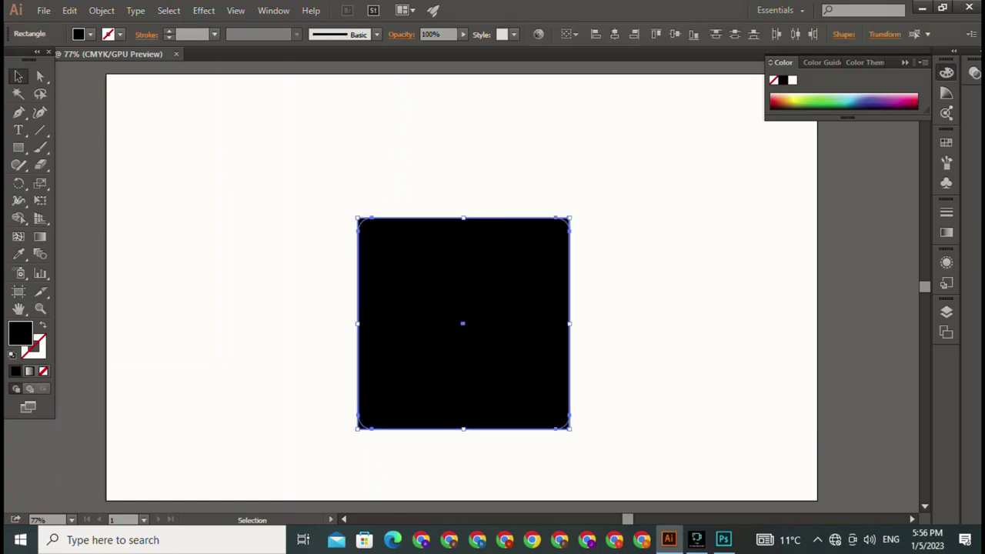
Set the rounded square's fill to None and its stroke to black.
click(80, 34)
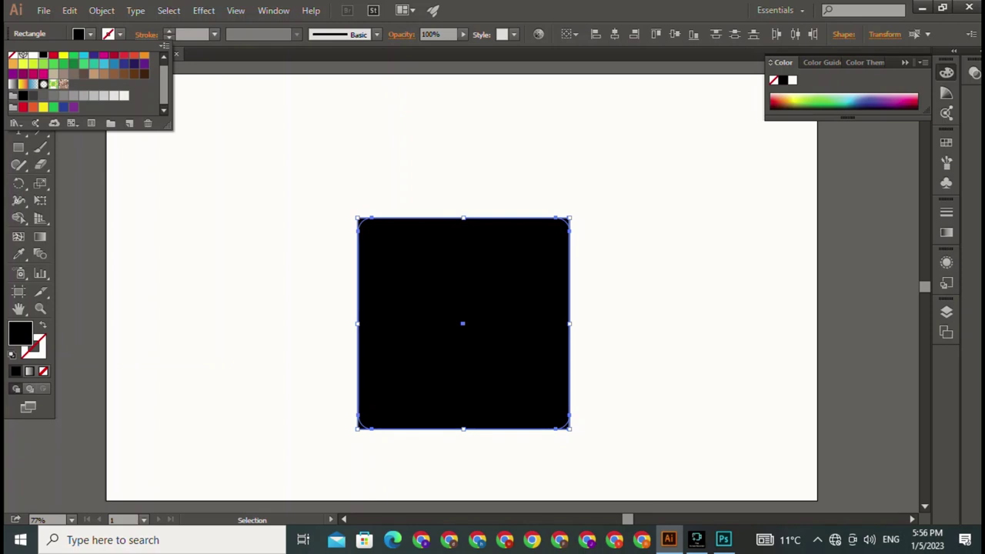
click(12, 55)
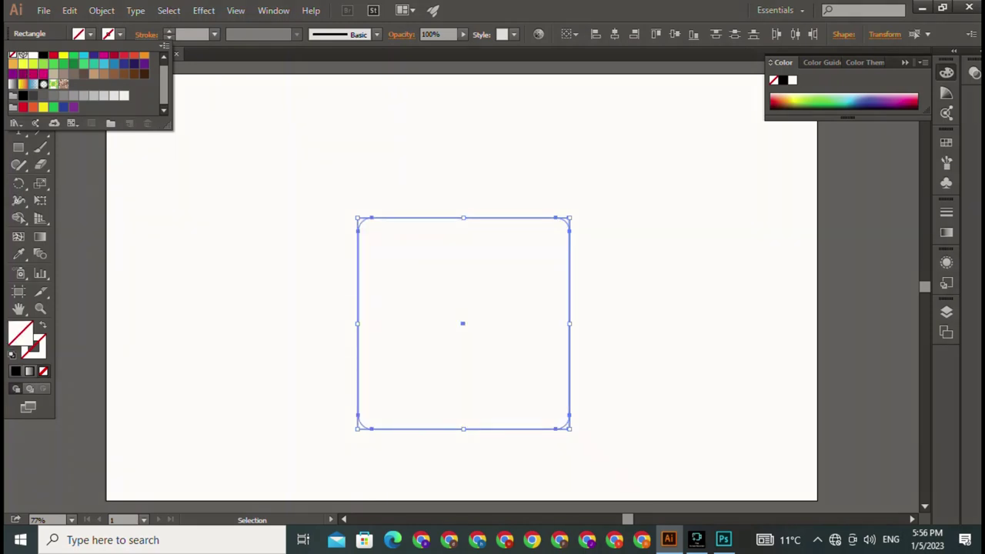
key(Escape)
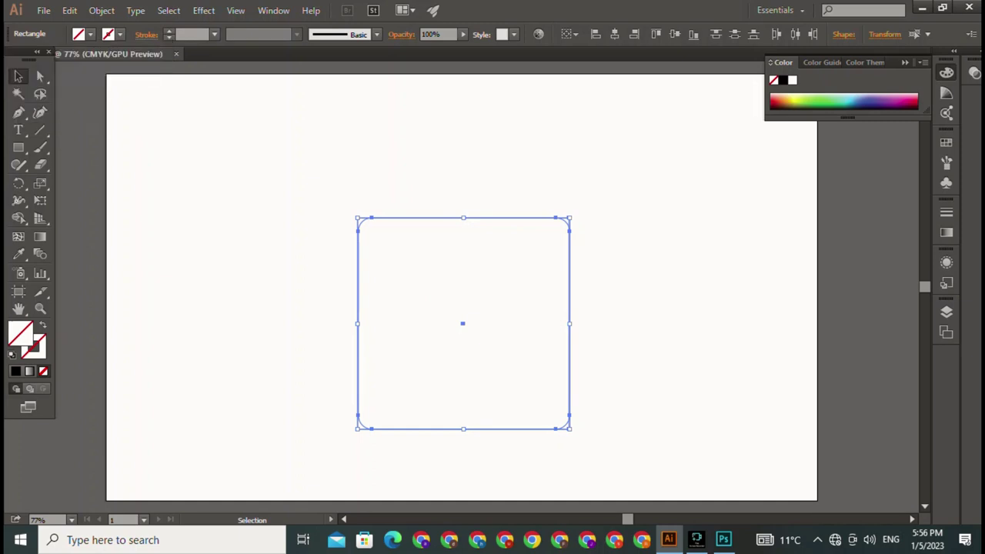
click(80, 34)
click(43, 56)
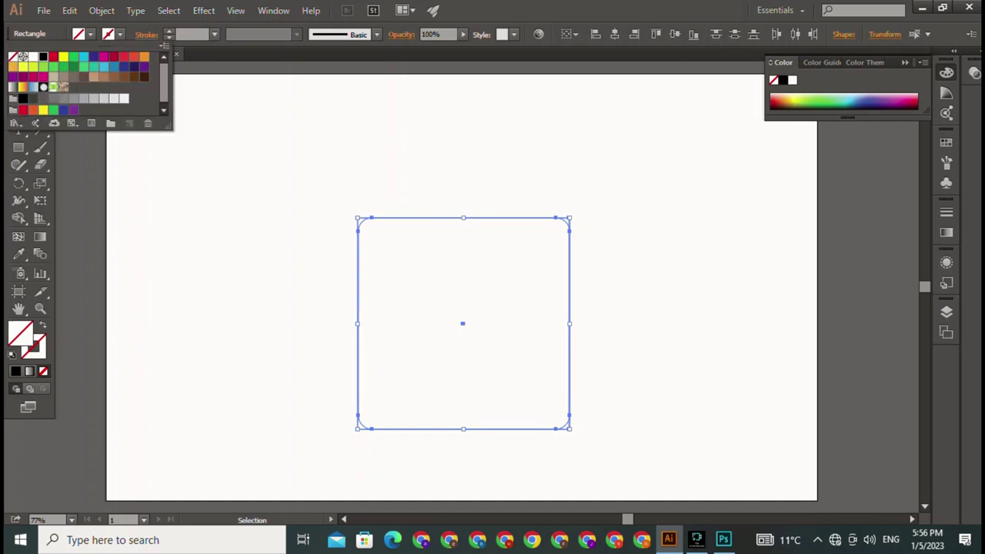
key(Escape)
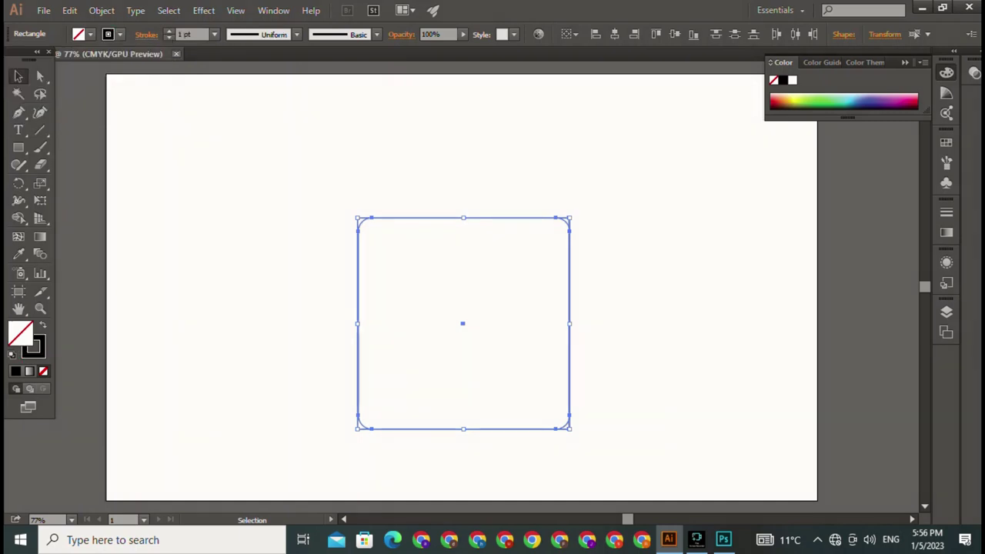
Make the outline 3 pt thick with a tapered width profile.
click(169, 31)
click(169, 31)
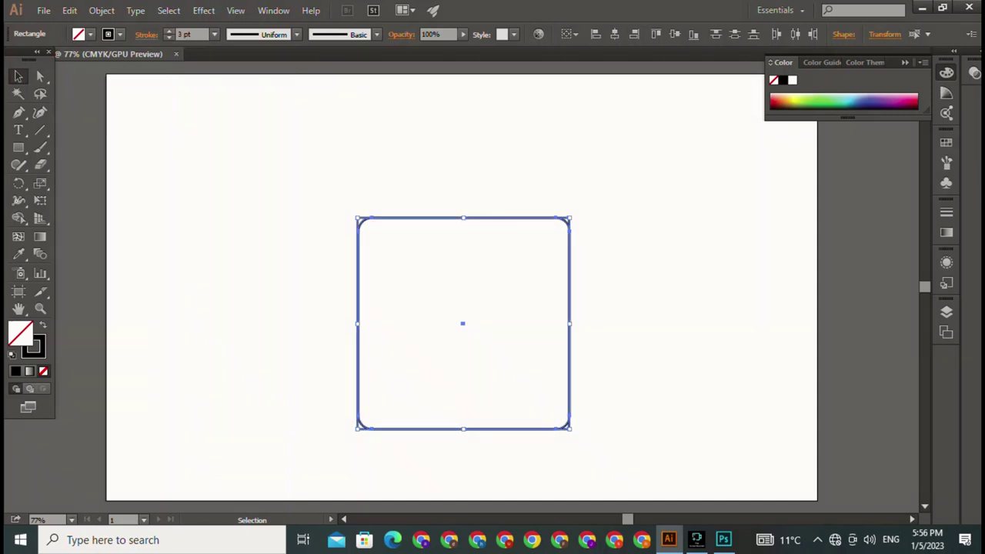
click(296, 34)
click(252, 60)
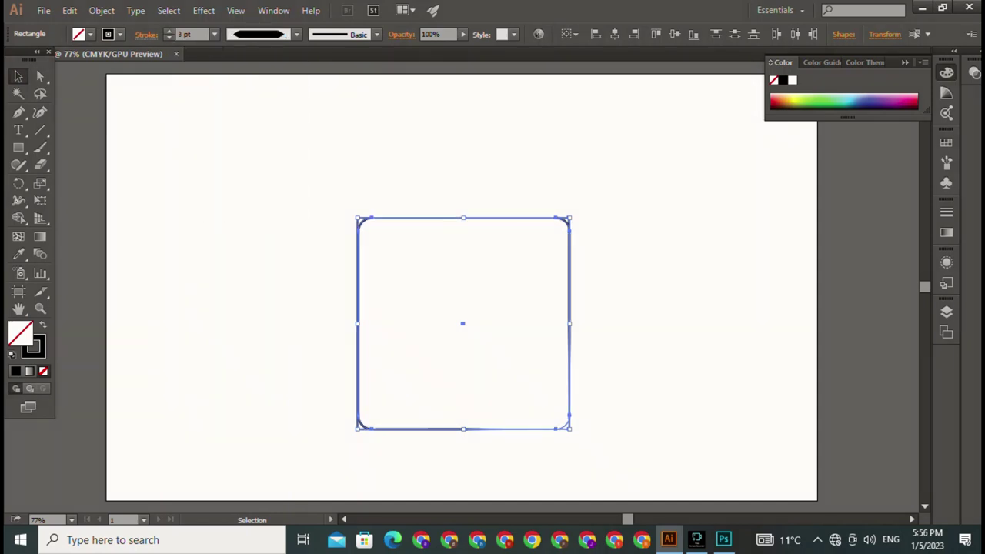
click(677, 308)
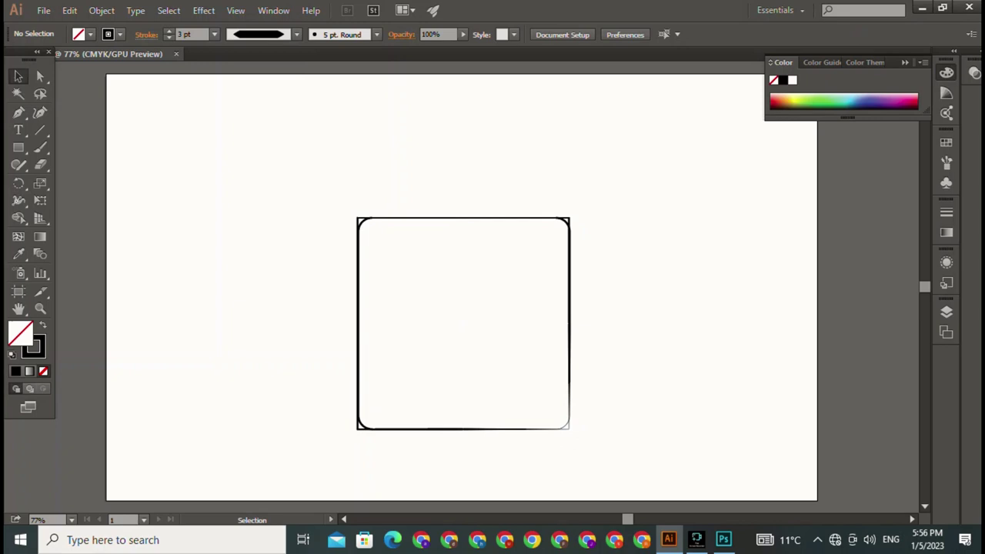
Try the triangular width profile on the rounded outline.
drag(408, 151, 619, 354)
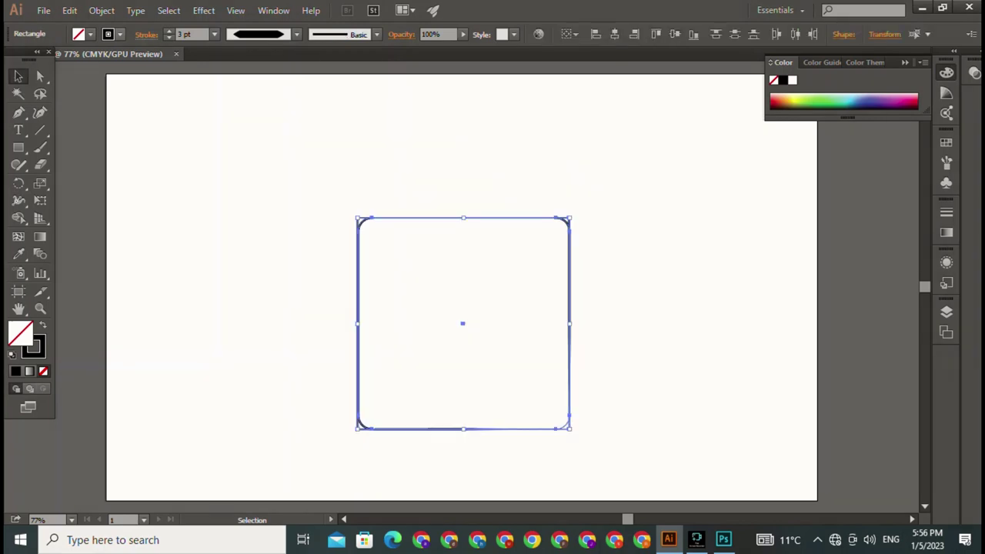
click(296, 33)
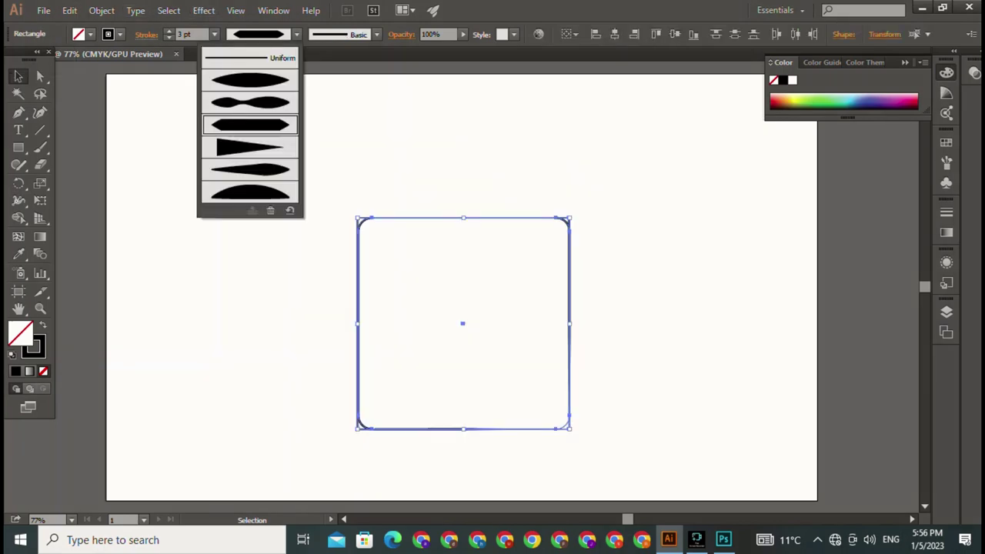
click(250, 147)
click(676, 308)
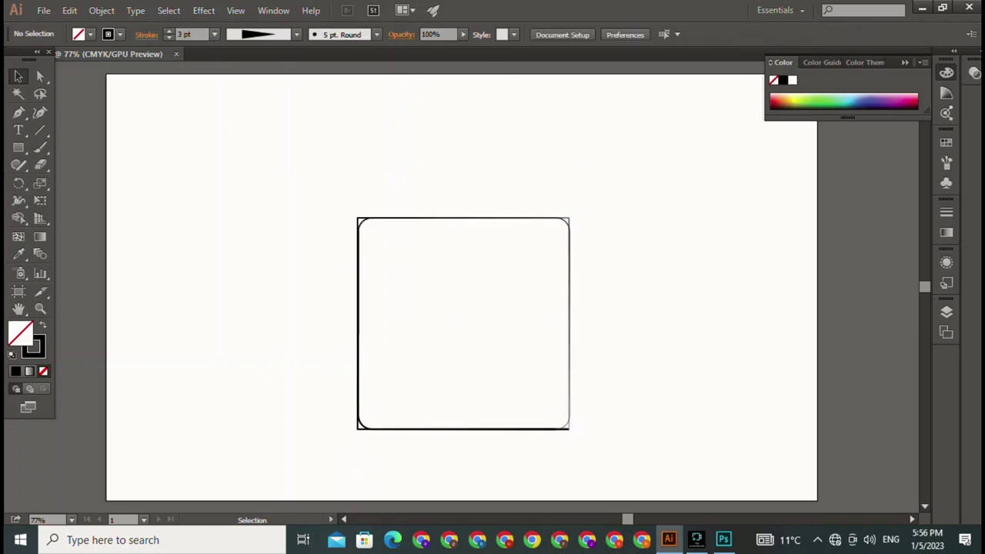
Apply the elliptical Width Profile 1 to the outline instead.
key(ctrl+a)
click(296, 33)
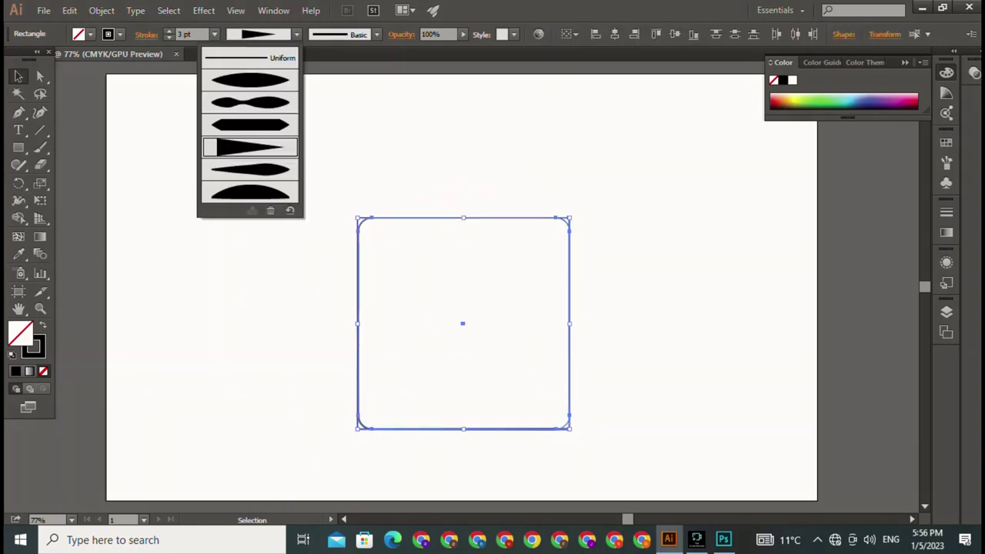
click(250, 80)
key(ctrl+shift+a)
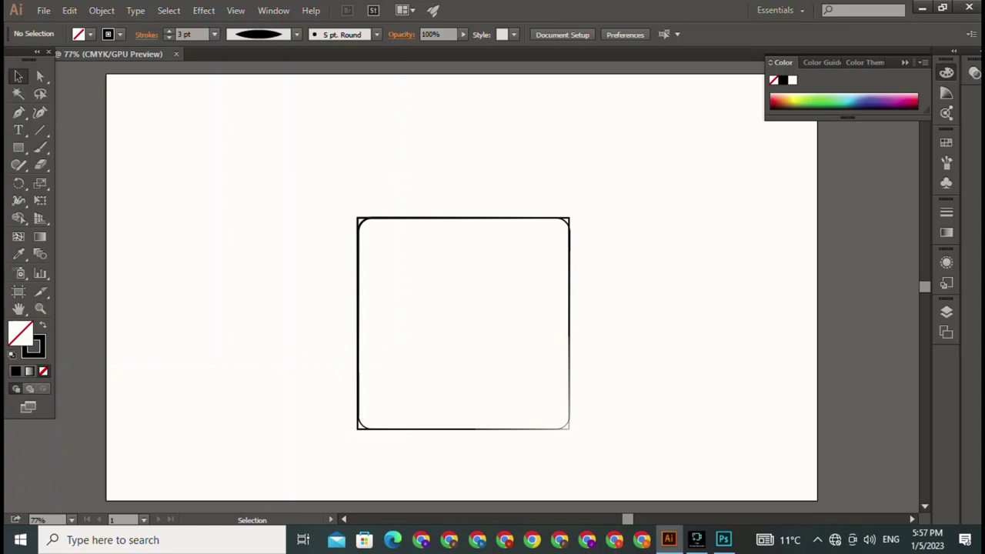
drag(312, 174, 441, 309)
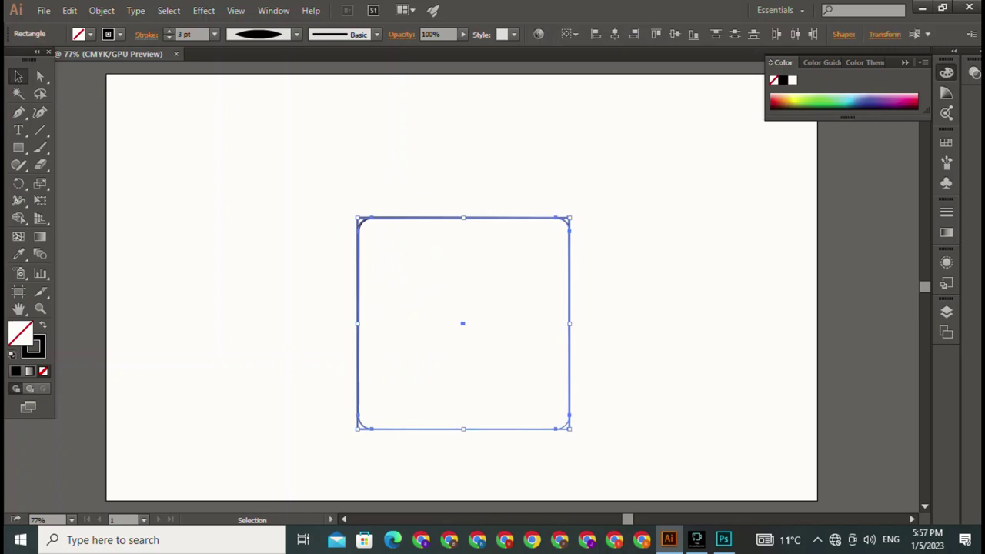
key(ctrl+shift+a)
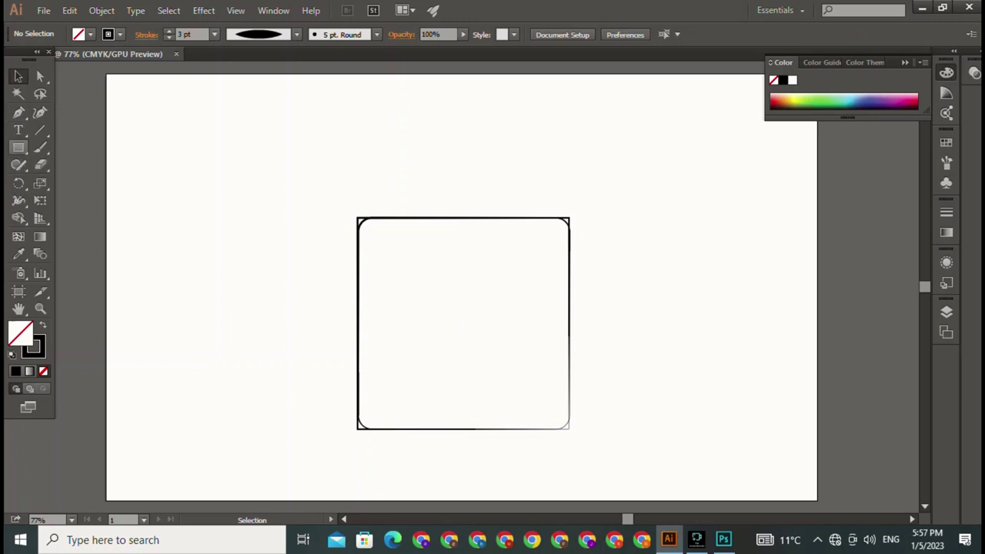
click(19, 147)
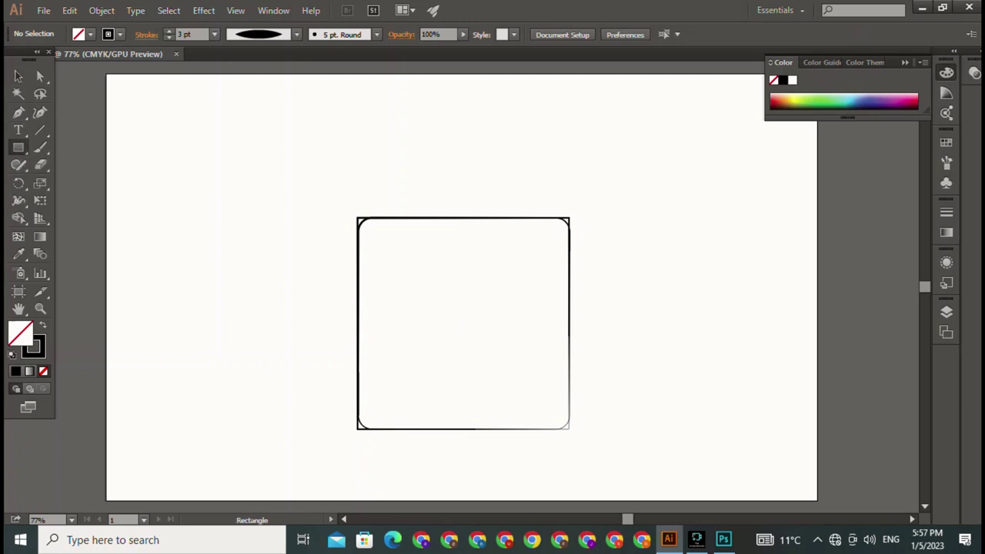
Draw a small square in the frame's top-left corner with a 2 pt bulging-profile outline.
drag(357, 217, 408, 263)
key(v)
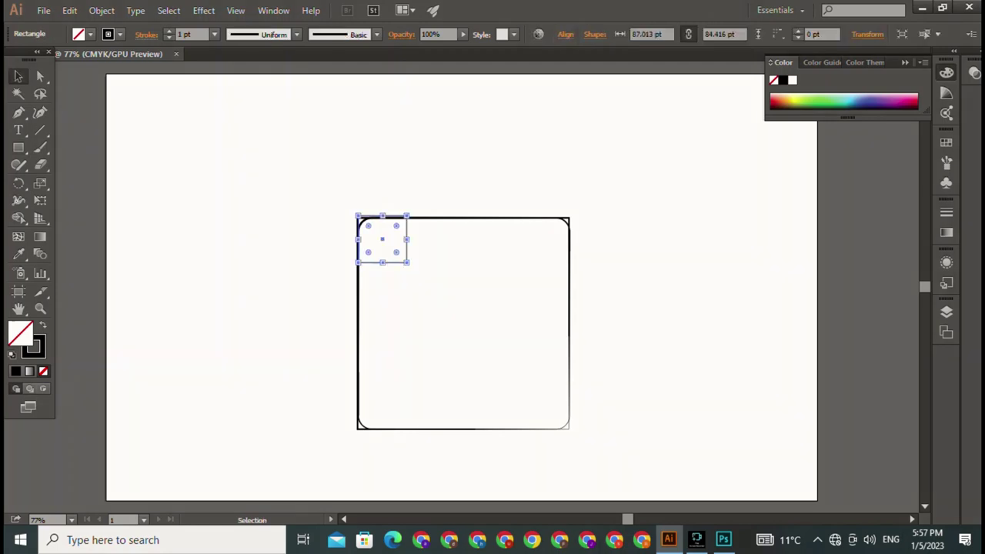
key(ctrl+shift+a)
click(406, 254)
drag(383, 239, 382, 241)
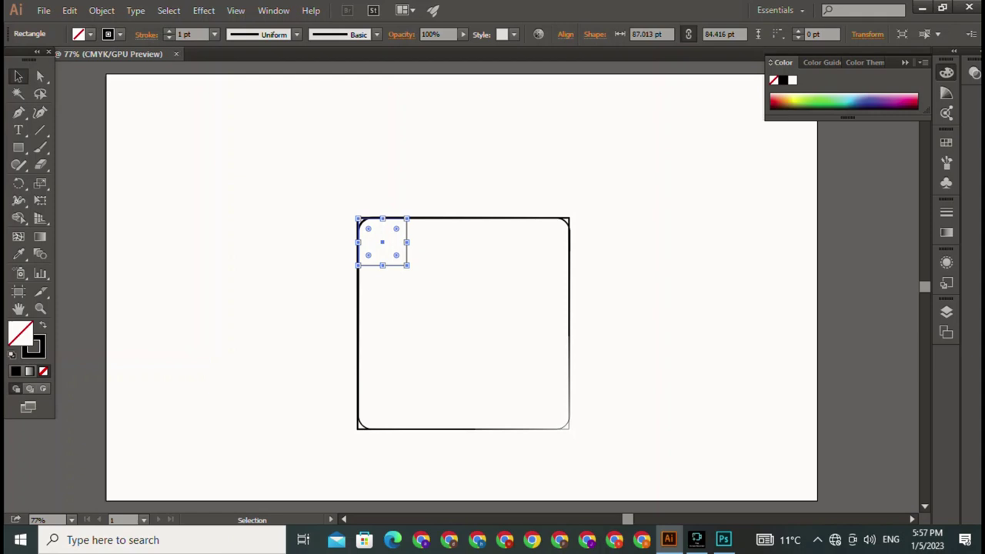
click(168, 31)
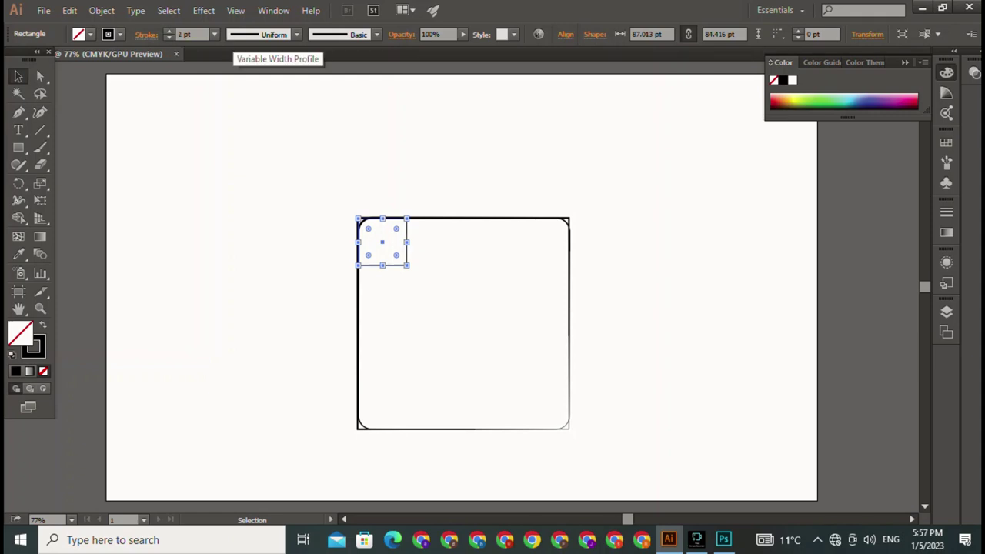
click(262, 34)
click(248, 99)
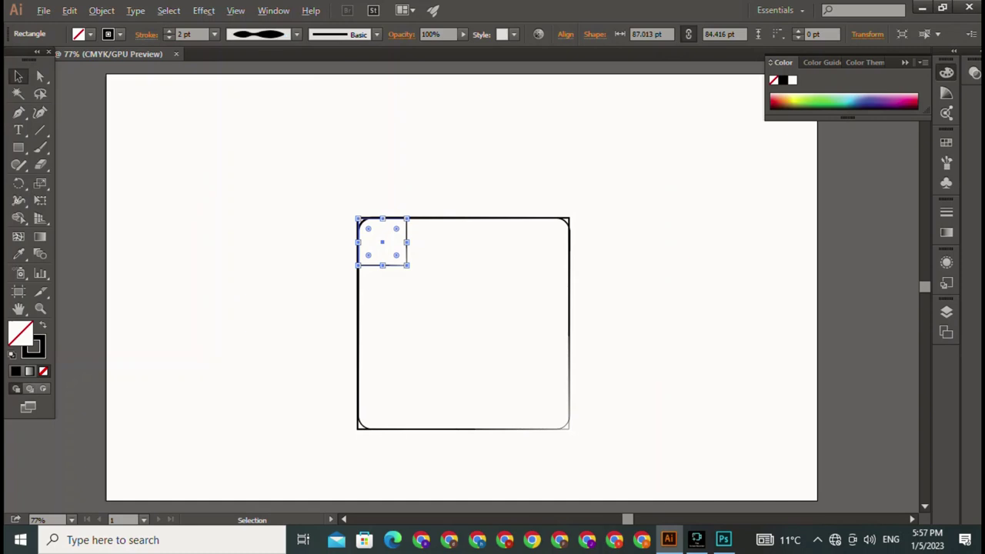
Repeat the small square rightward with Ctrl+D into a striped band along the top edge.
drag(383, 241, 389, 241)
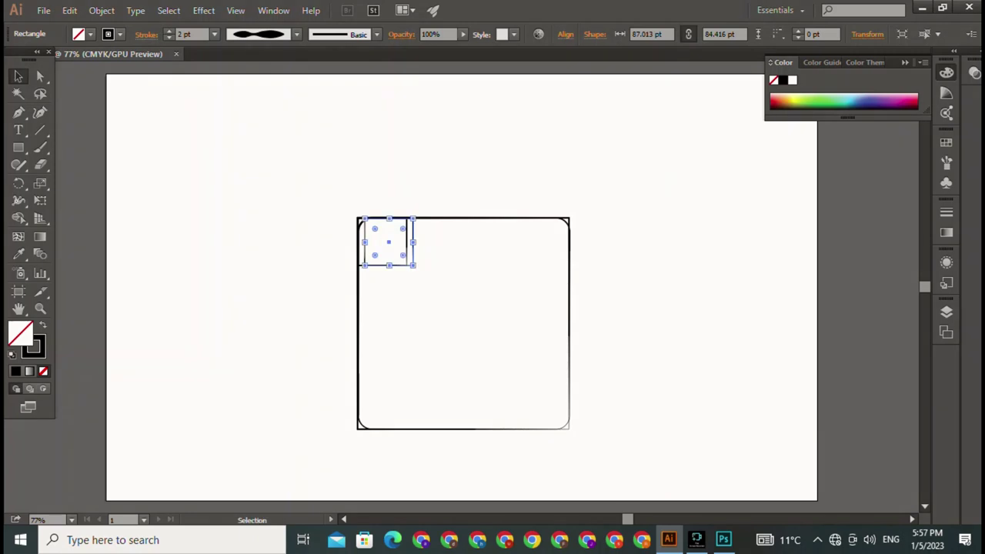
key(a)
key(ctrl+d)
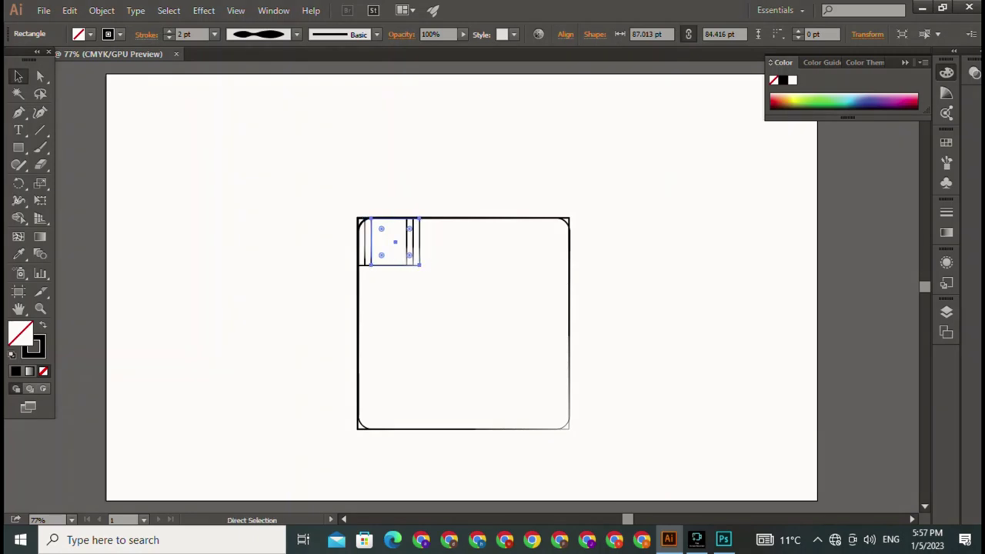
key(ctrl+d)
key(ctrl+d)
key(ctrl+d)
key(ctrl+d)
key(ctrl+d)
key(ctrl+d)
key(ctrl+d)
key(ctrl+d)
key(ctrl+d)
key(ctrl+d)
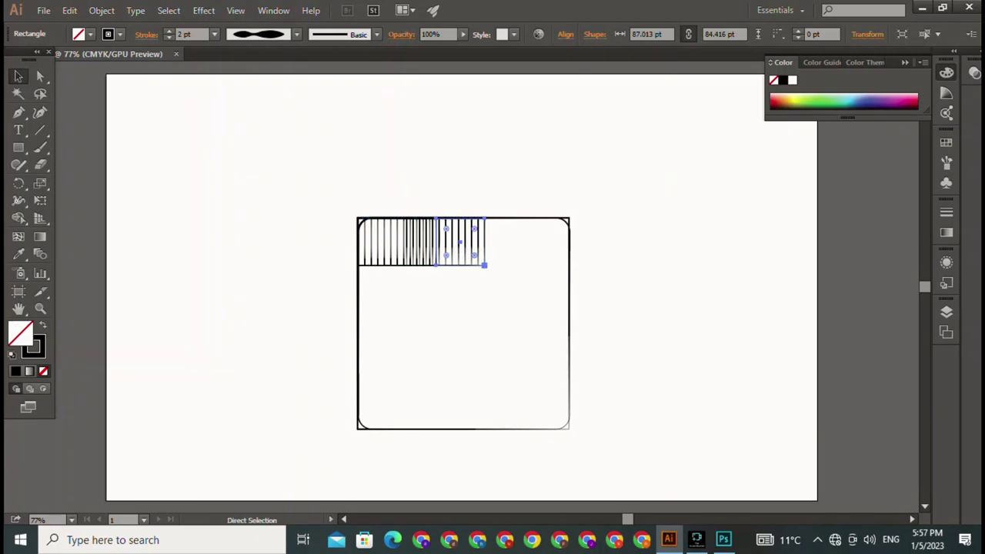
key(ctrl+d)
key(ctrl+d)
key(ctrl+d)
key(ctrl+d)
key(ctrl+d)
key(ctrl+d)
key(ctrl+d)
key(ctrl+d)
key(ctrl+d)
key(ctrl+d)
key(ctrl+d)
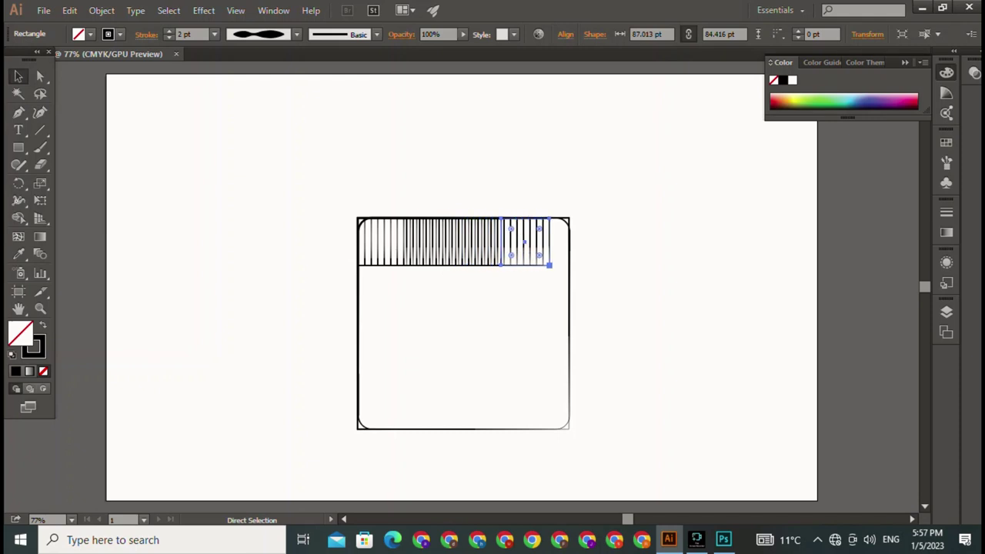
key(ctrl+d)
key(ctrl+d)
key(ctrl+d)
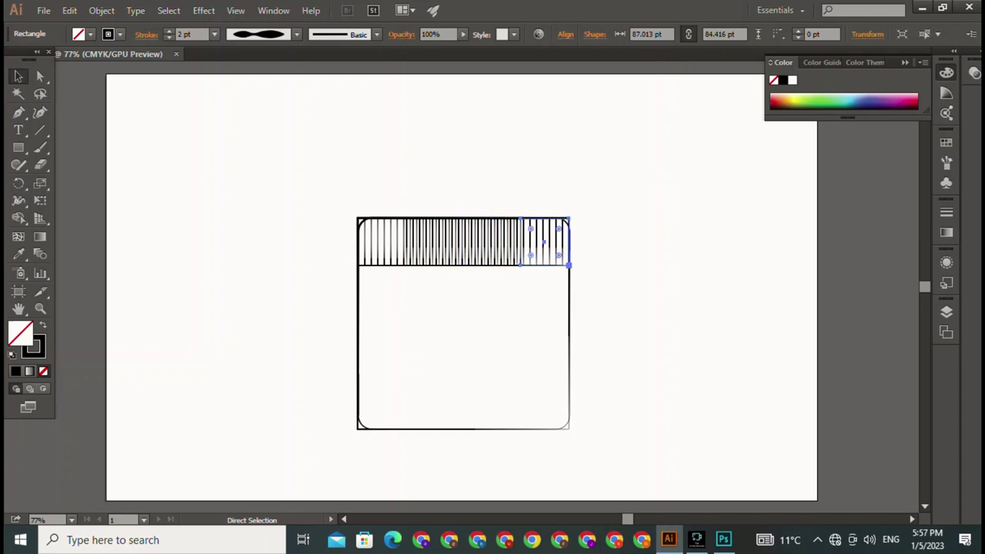
key(ctrl+shift+a)
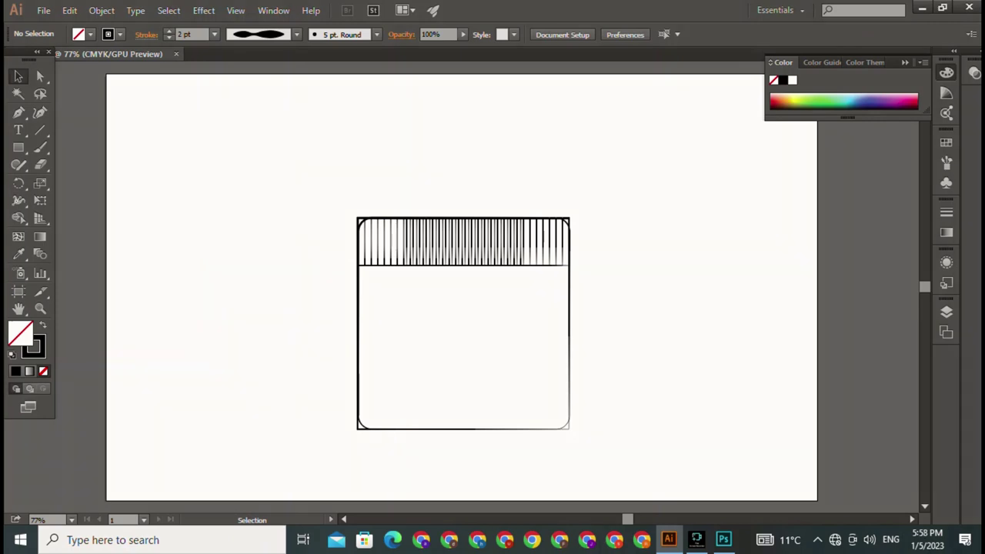
Select the whole striped band and place a copy along the square's bottom edge.
click(463, 429)
key(a)
key(ctrl+shift+a)
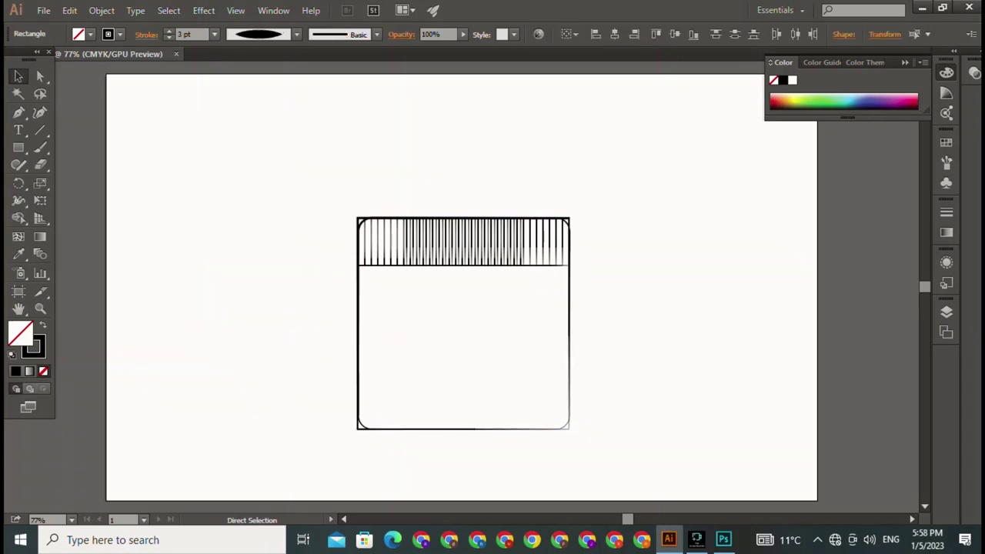
key(v)
drag(302, 216, 409, 313)
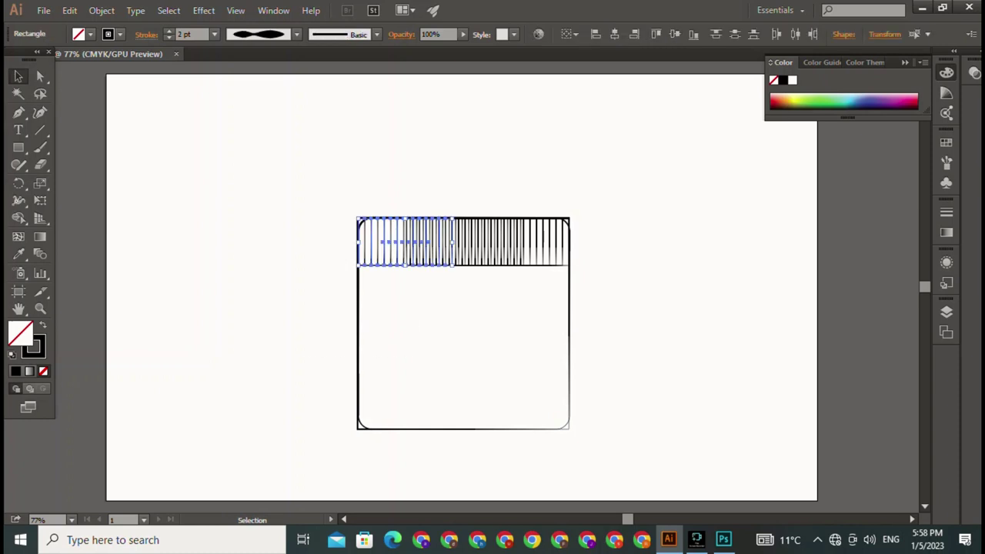
mouse_move(295, 163)
mouse_down()
mouse_move(428, 224)
mouse_move(631, 348)
mouse_up()
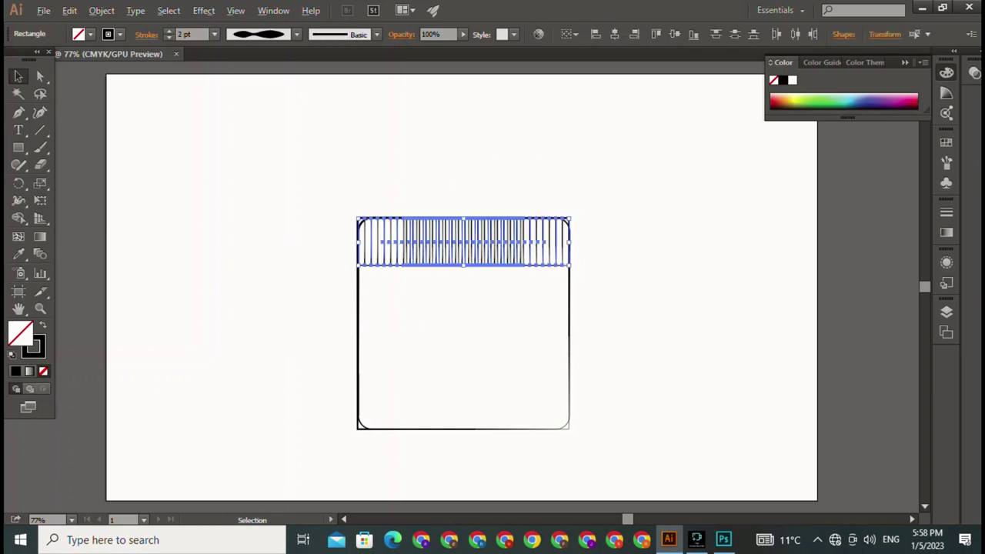
mouse_move(462, 242)
mouse_down()
mouse_move(461, 407)
mouse_move(463, 240)
mouse_up()
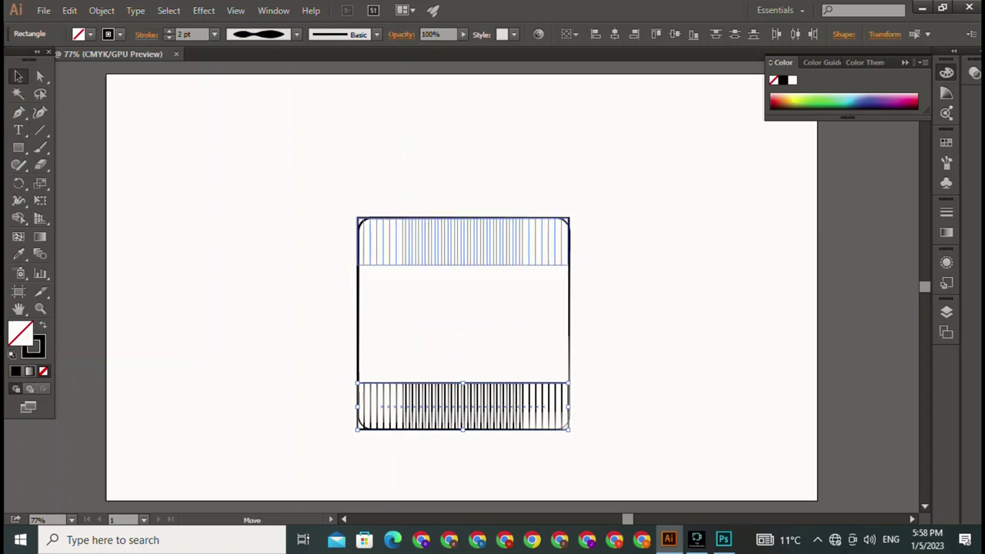
drag(463, 240, 462, 241)
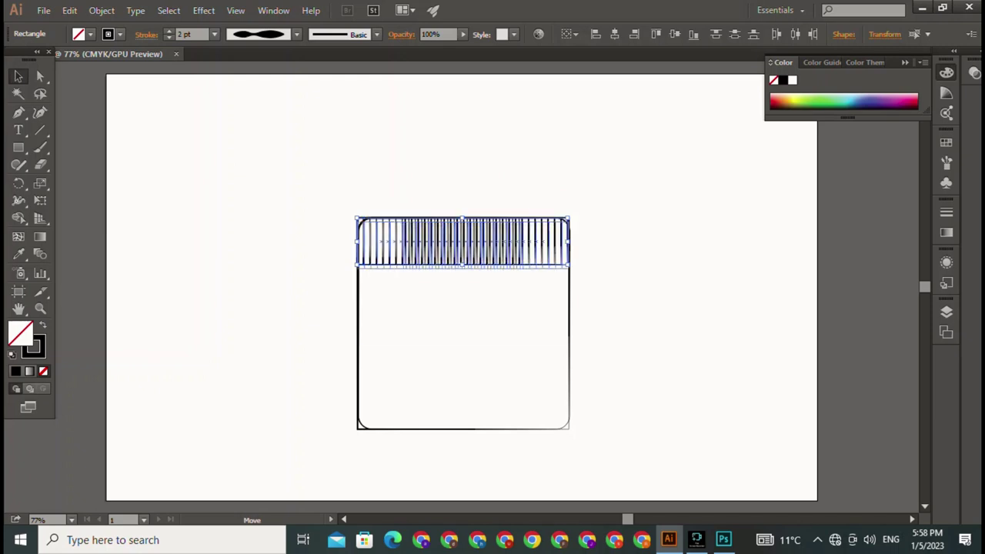
drag(462, 240, 464, 406)
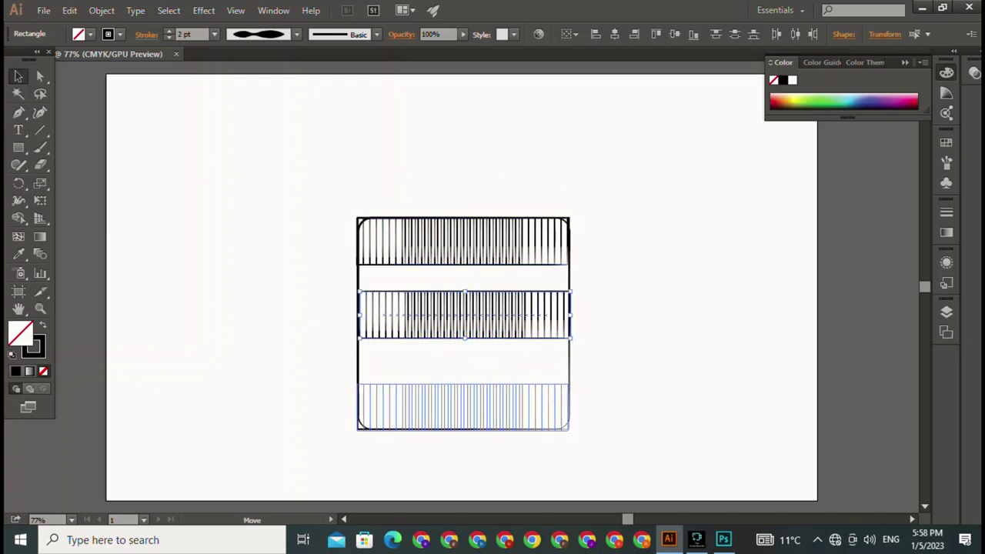
drag(464, 406, 462, 406)
key(ctrl+shift+a)
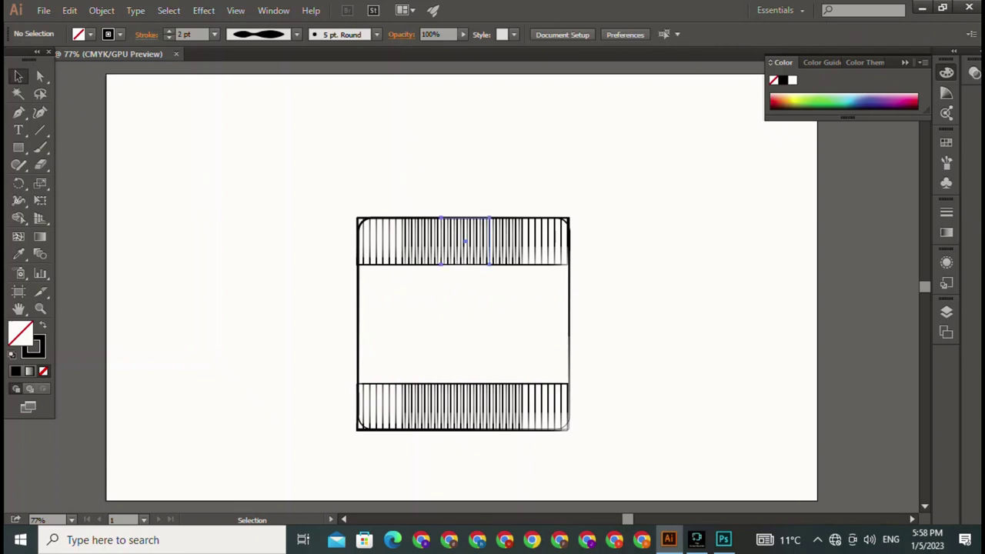
click(462, 231)
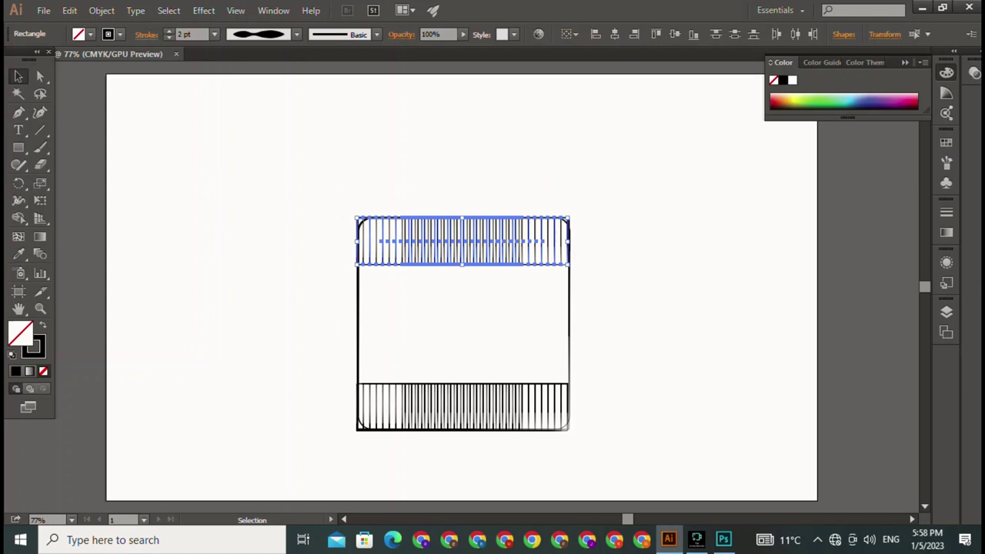
Copy the top band, rotate it 90° into a vertical strip, and park it right of the square.
mouse_move(462, 241)
mouse_down()
mouse_move(602, 243)
mouse_move(732, 328)
mouse_up()
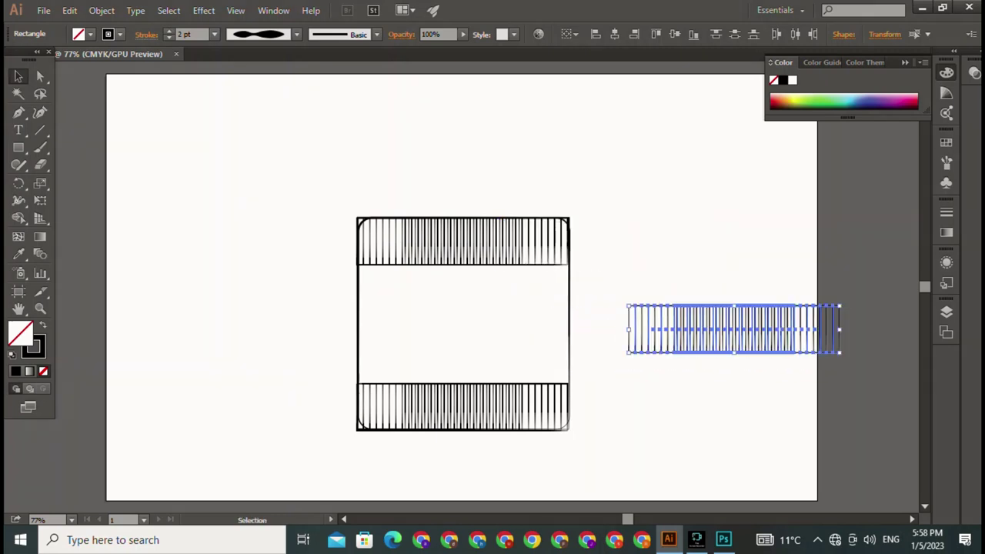
drag(628, 306, 759, 223)
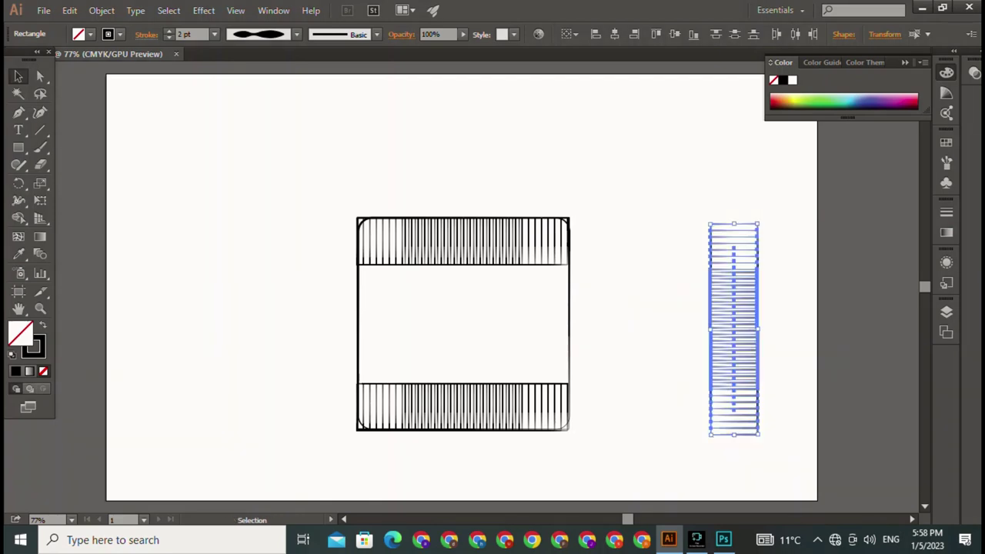
drag(733, 329, 546, 318)
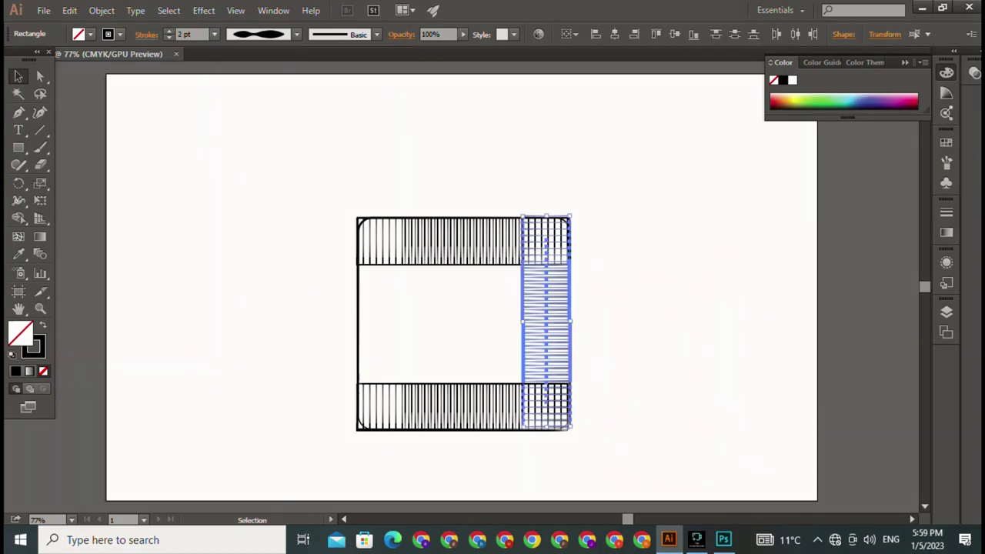
key(ctrl+shift+a)
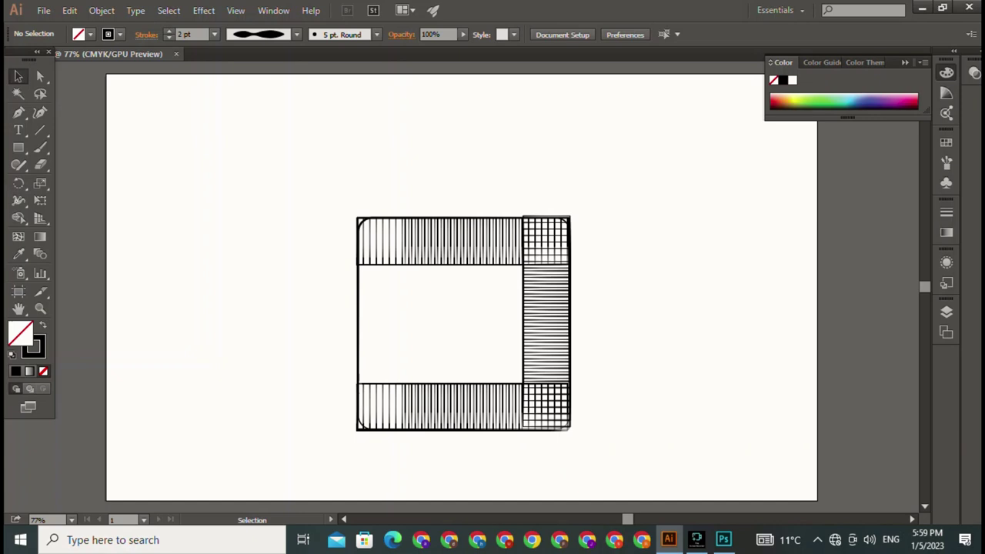
drag(546, 323, 733, 330)
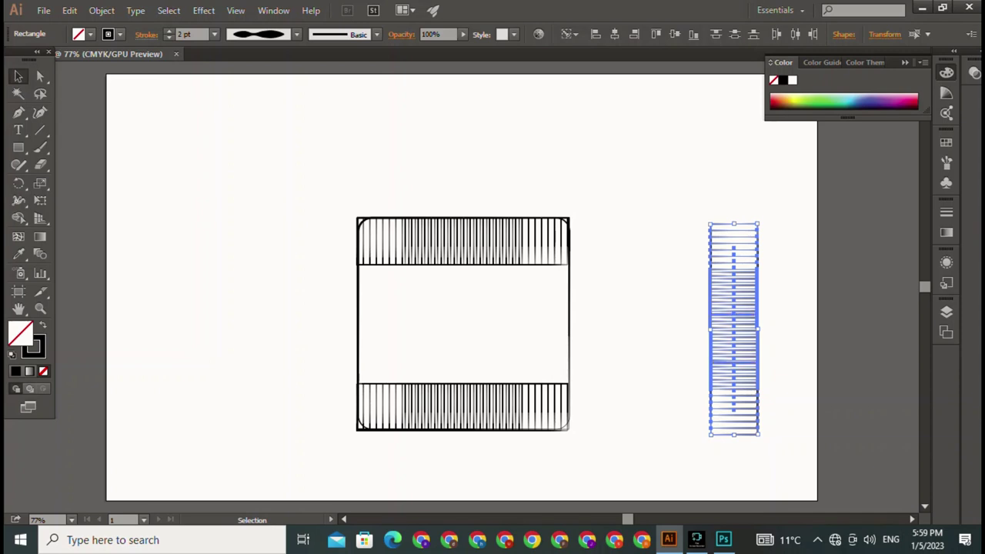
key(ctrl+shift+a)
drag(704, 201, 806, 450)
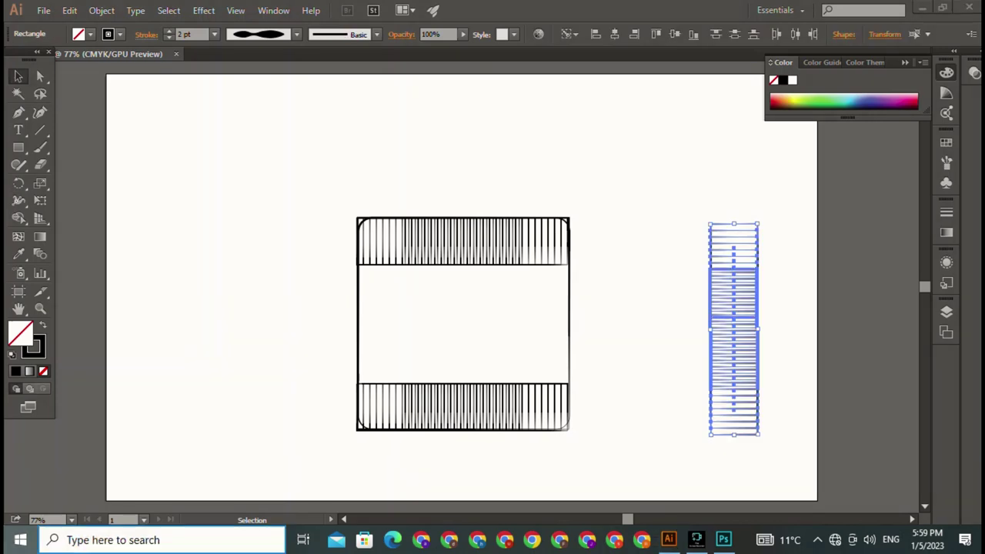
key(ctrl+shift+a)
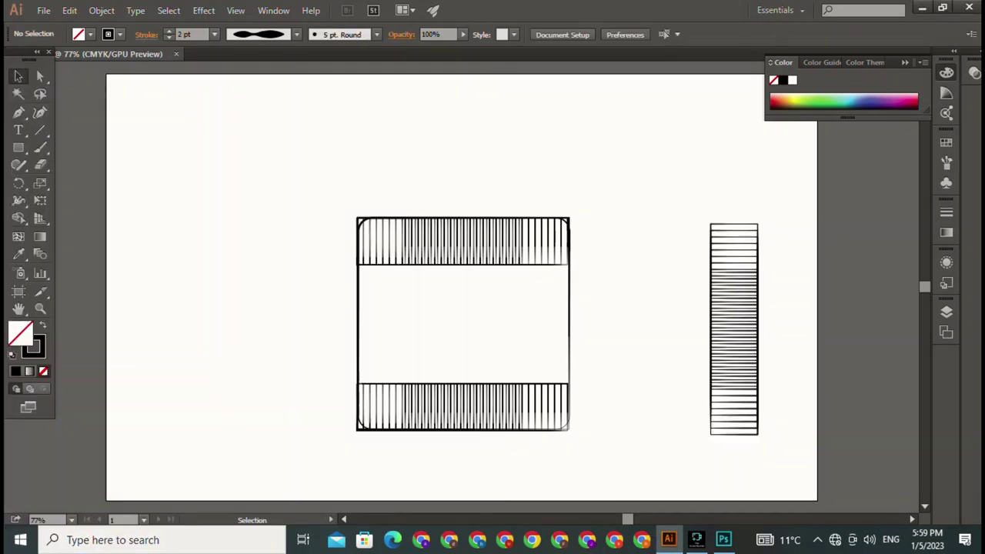
Fit the vertical striped strip onto both the left and right edges of the square.
mouse_move(734, 338)
mouse_down()
mouse_move(635, 372)
mouse_move(632, 313)
mouse_move(421, 346)
mouse_move(380, 333)
mouse_up()
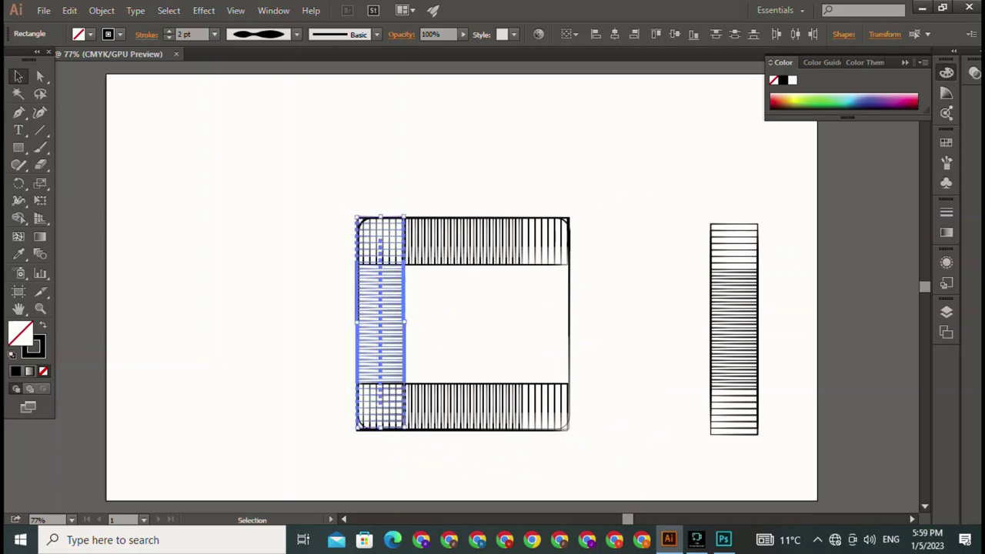
click(733, 384)
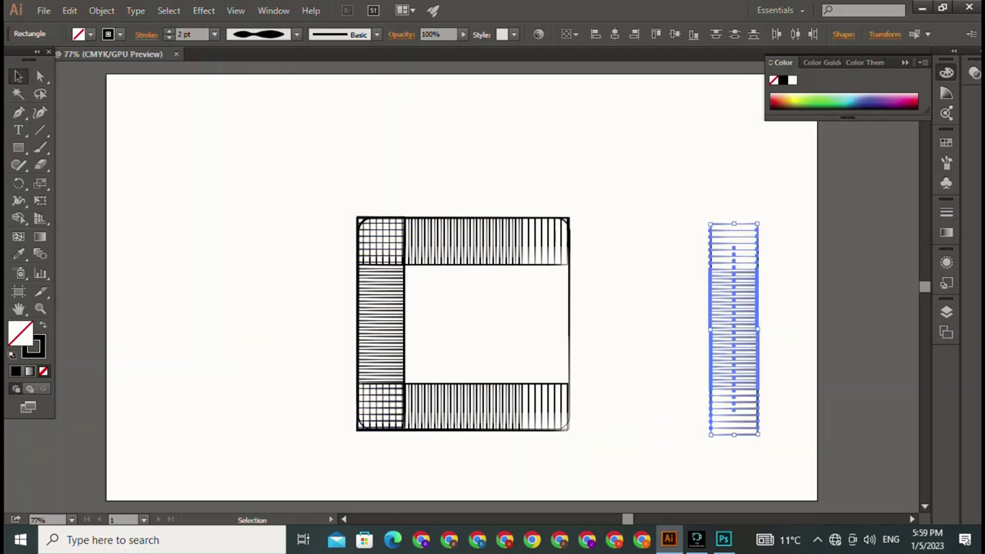
mouse_move(733, 385)
mouse_down()
mouse_move(533, 379)
mouse_move(546, 379)
mouse_up()
key(ctrl+shift+a)
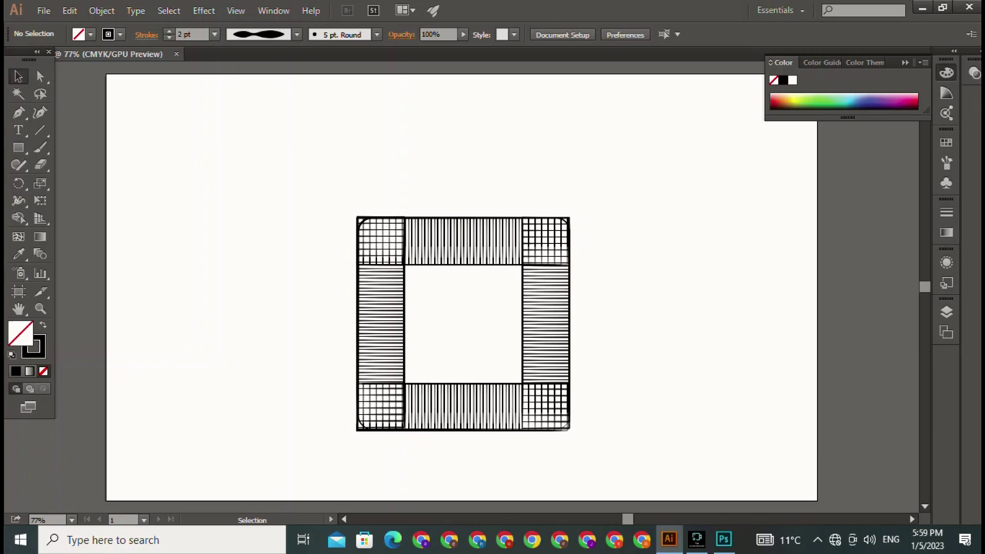
drag(328, 189, 485, 346)
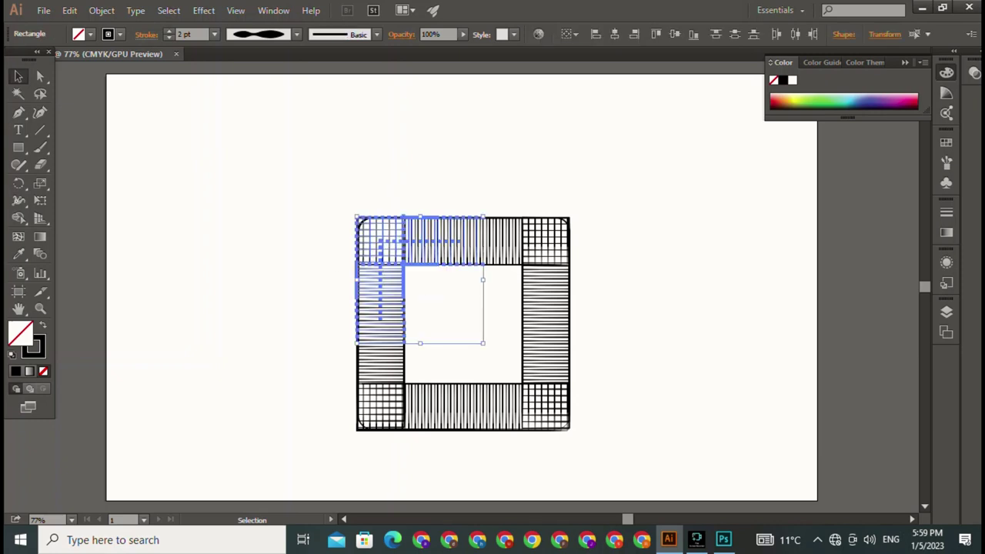
key(a)
key(ctrl+shift+a)
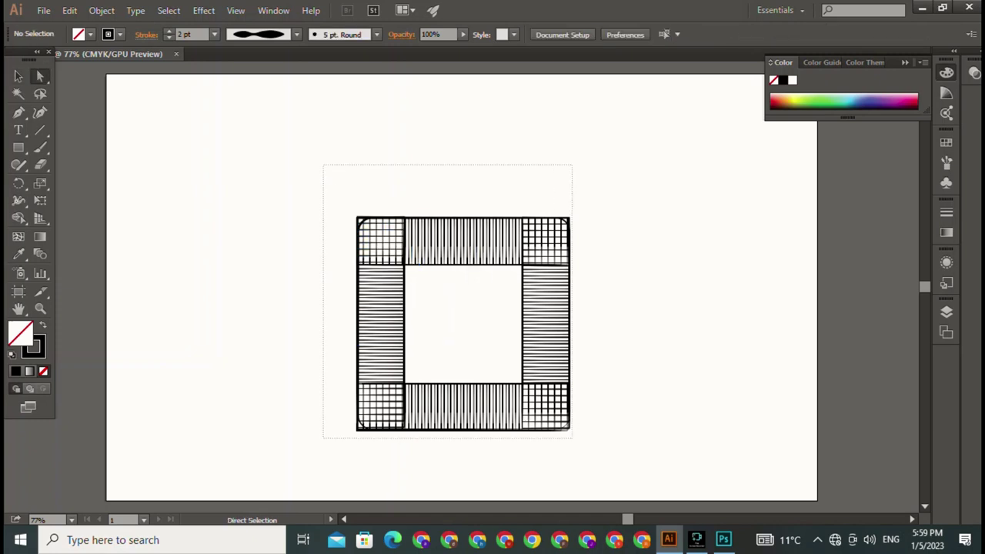
drag(323, 164, 591, 449)
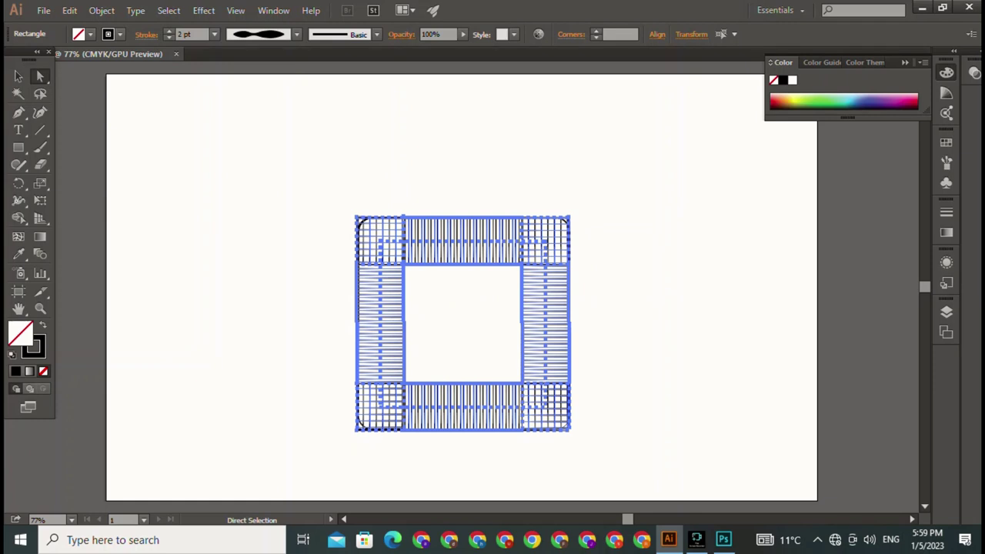
key(ctrl+shift+a)
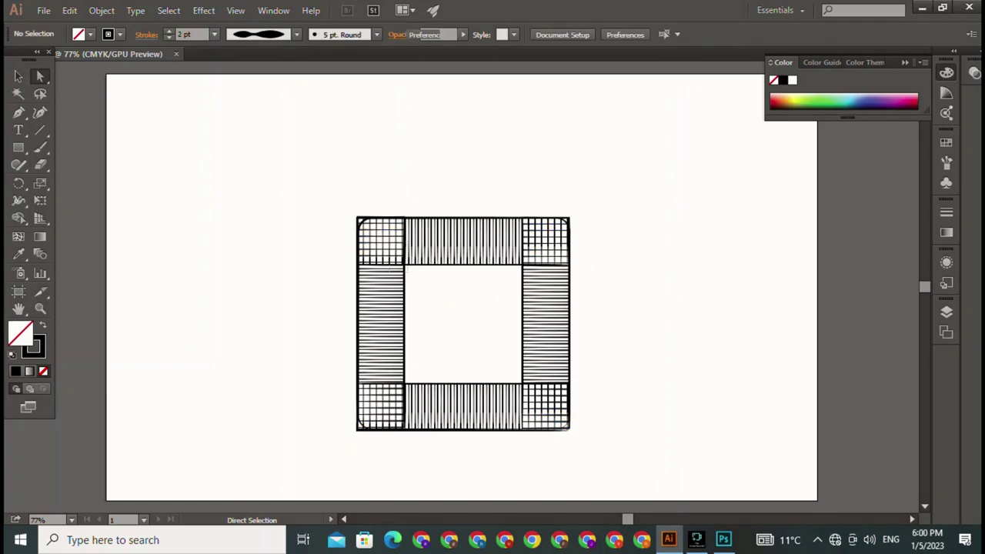
click(403, 264)
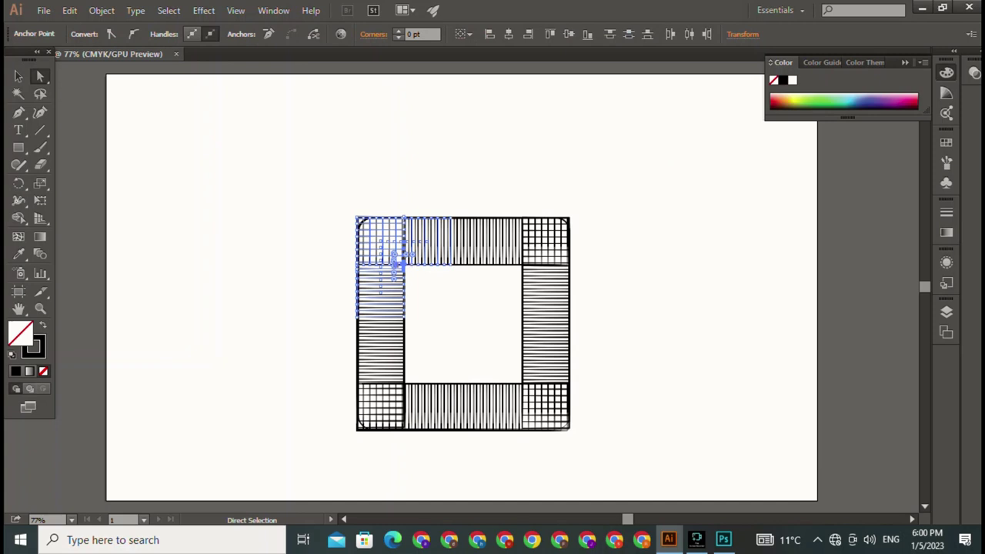
click(404, 264)
click(415, 273)
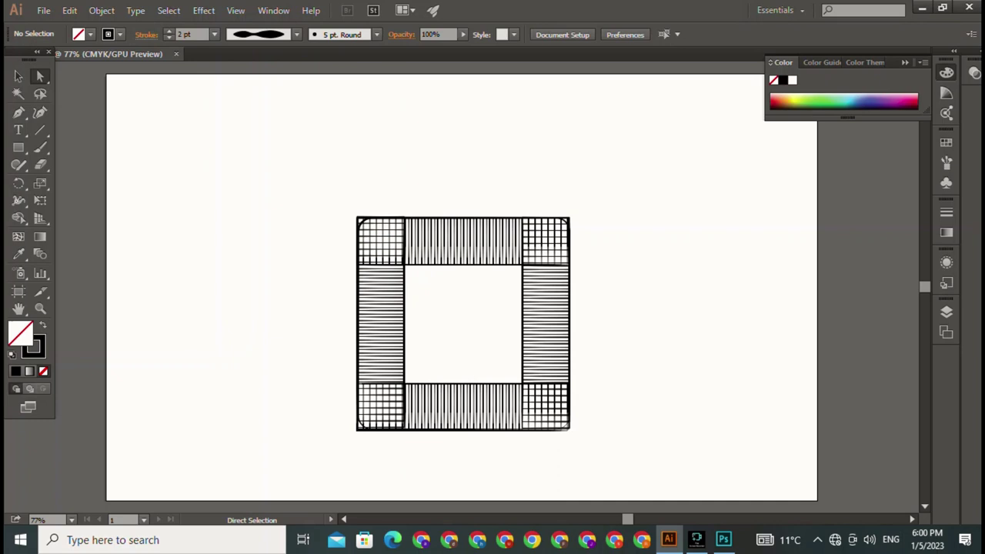
key(v)
key(a)
drag(358, 215, 453, 319)
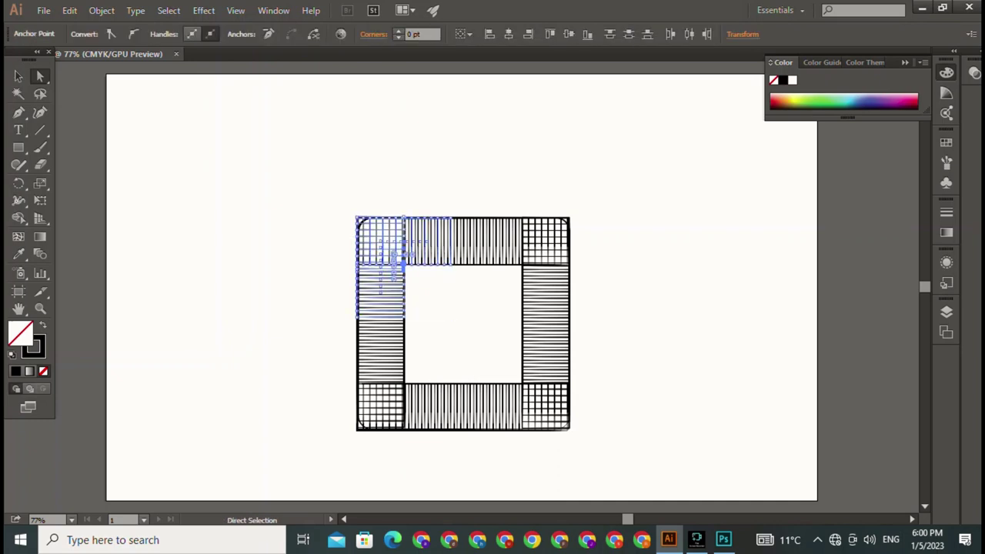
key(v)
key(ctrl+shift+a)
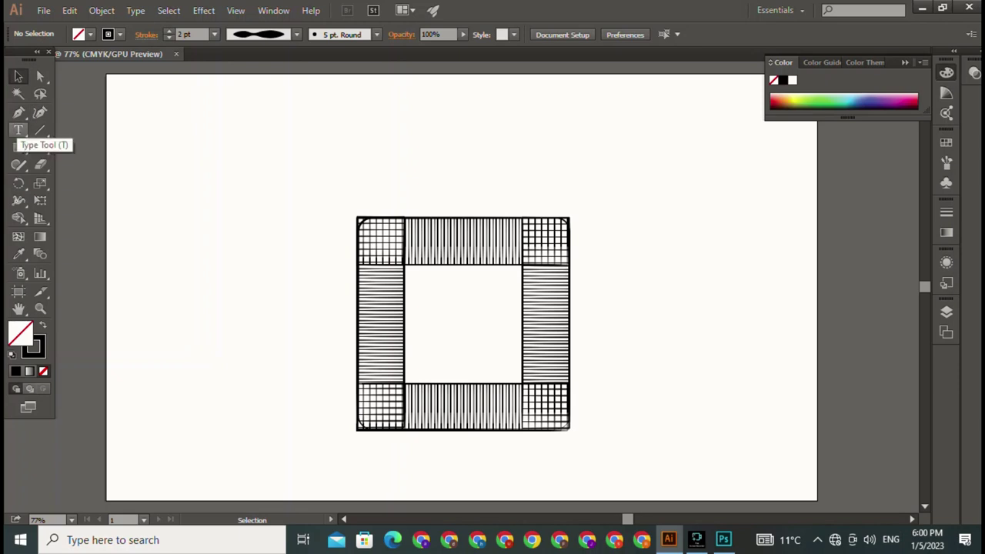
Scale the hatched frame artwork down and move it right of the rounded square.
drag(309, 183, 637, 466)
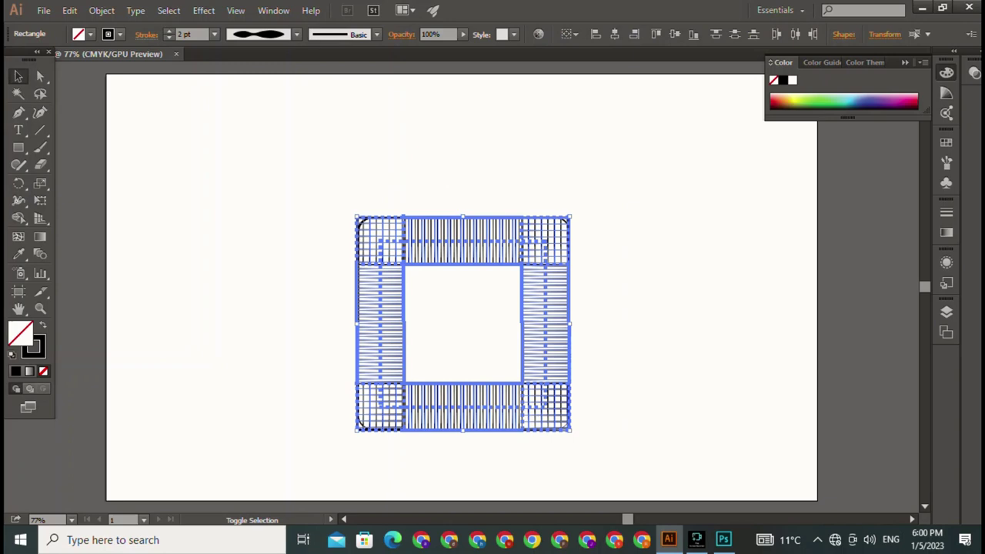
drag(569, 218, 490, 297)
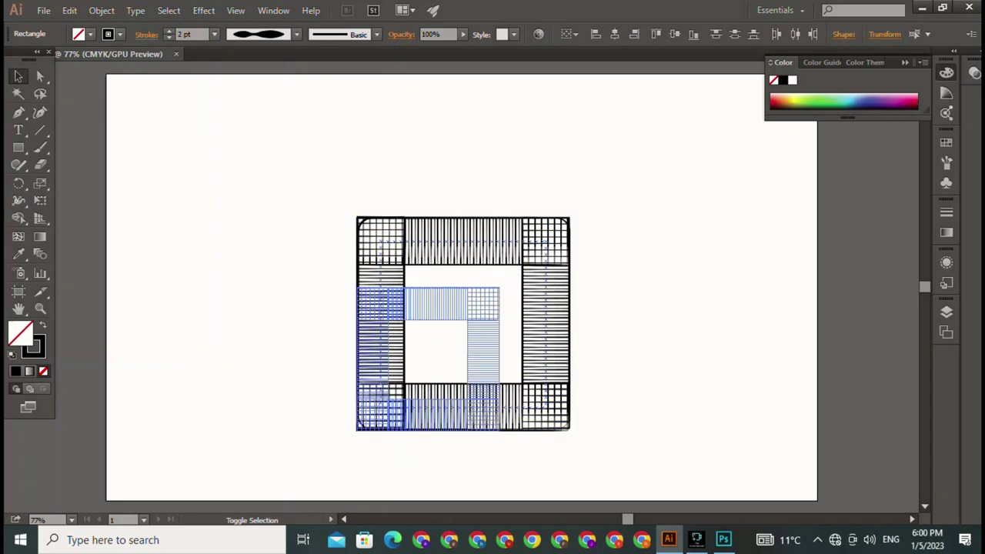
drag(371, 361, 629, 261)
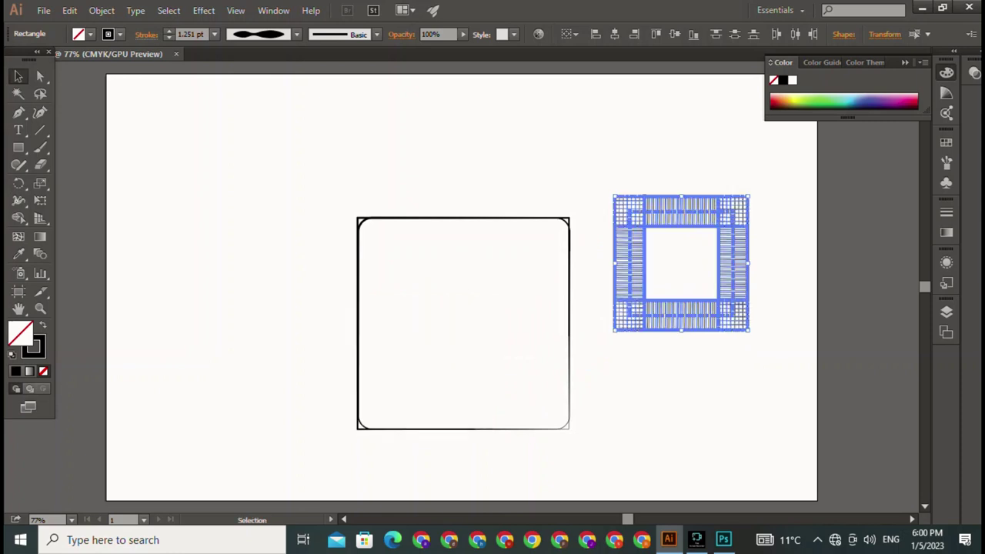
key(ctrl+shift+a)
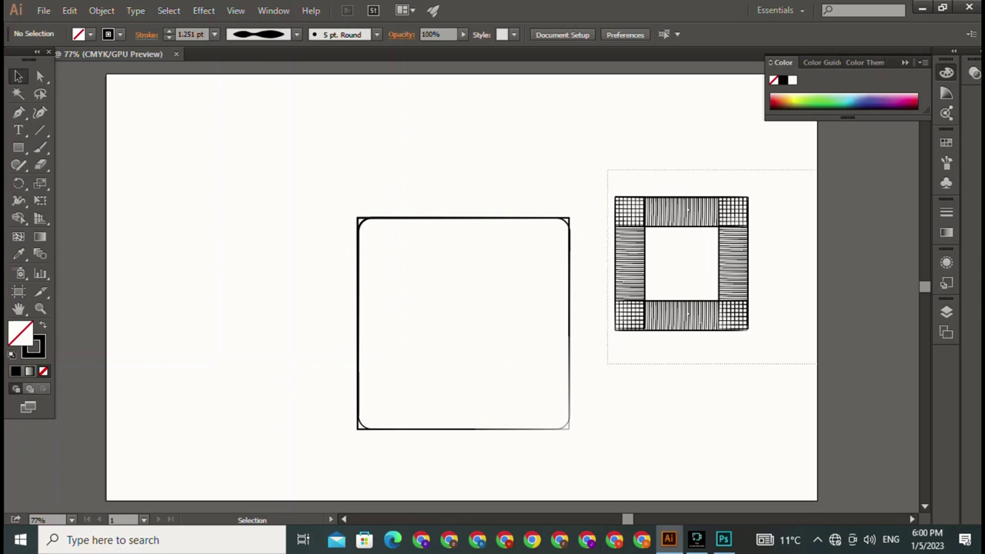
Shrink the hatched frame further into a tiny tile about 10.5 pt wide.
key(ctrl+z)
key(a)
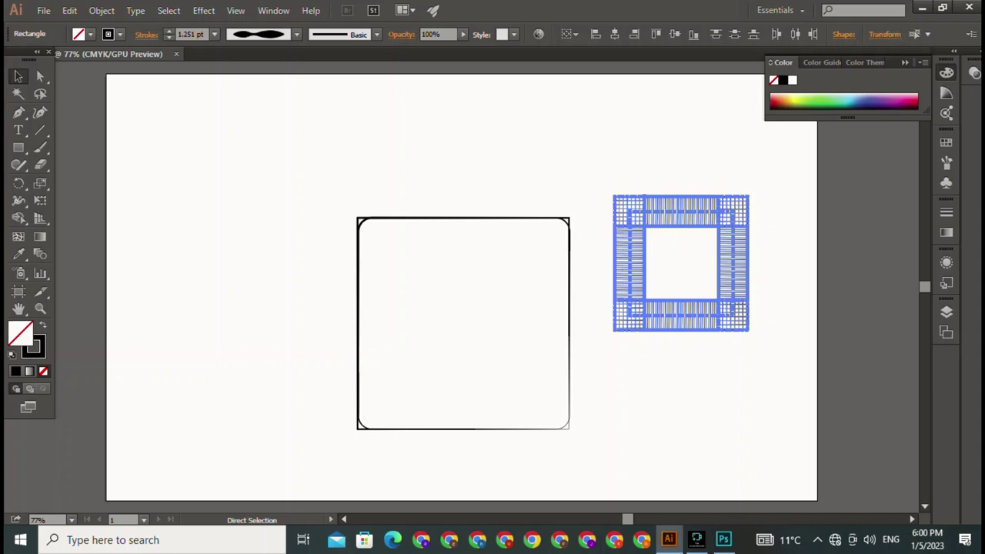
key(v)
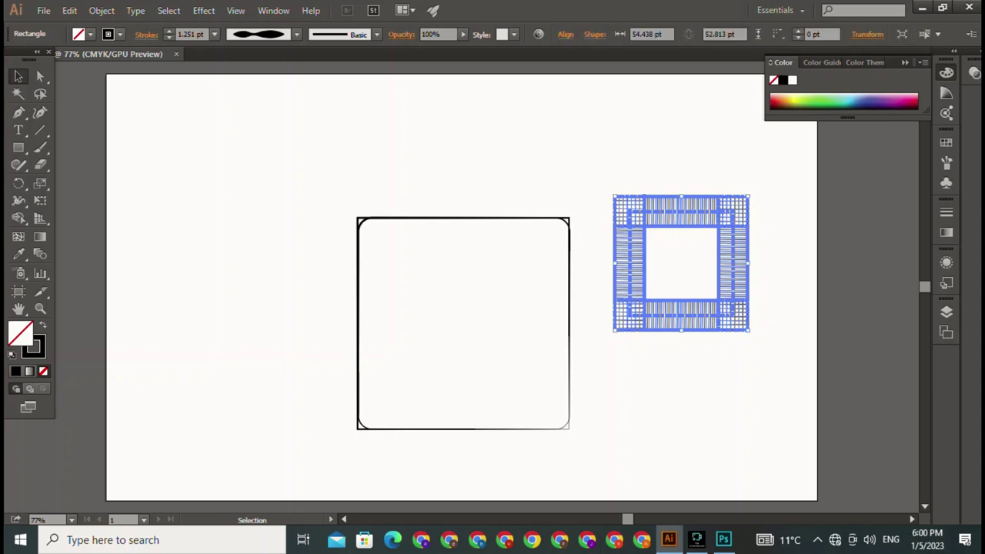
key(ctrl+shift+a)
key(ctrl+z)
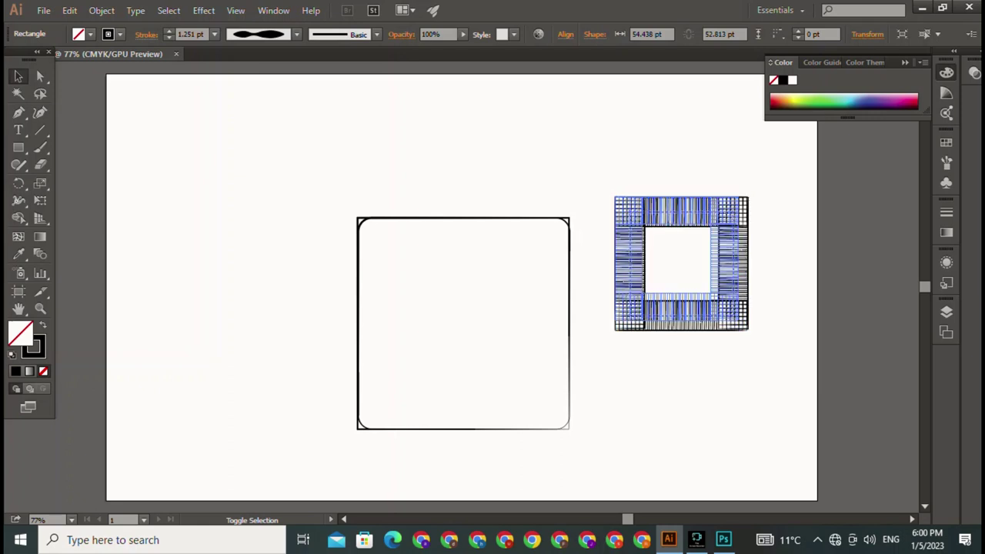
key(ctrl+z)
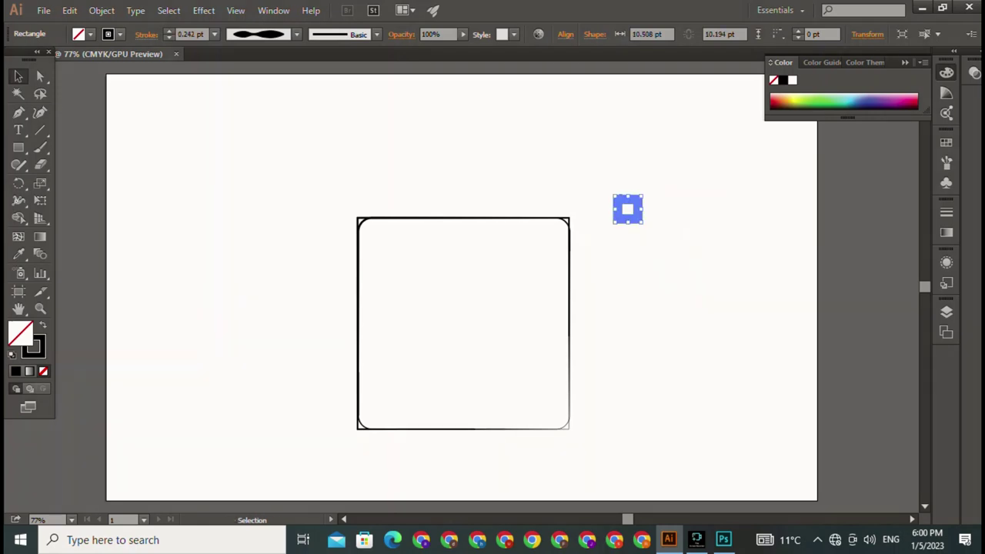
key(ctrl+shift+a)
key(ctrl+z)
Copy the tiny tile downward and repeat with Ctrl+D into a column of eight tiles.
drag(627, 209, 629, 239)
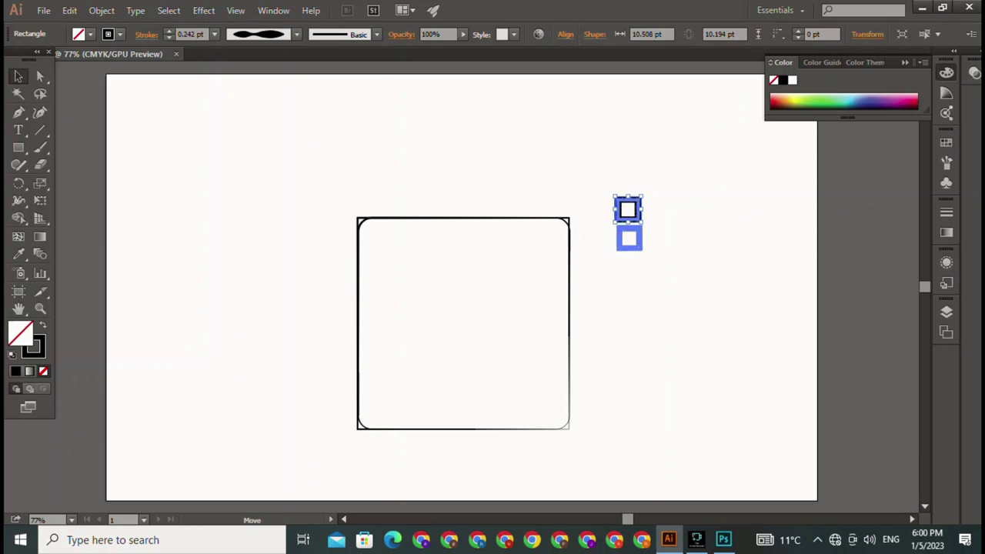
drag(629, 239, 629, 238)
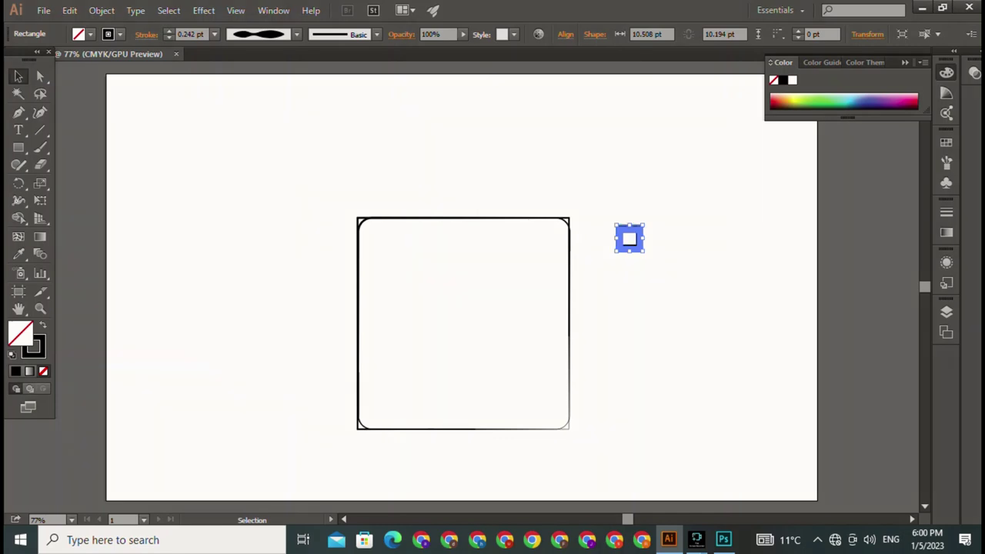
drag(628, 238, 628, 262)
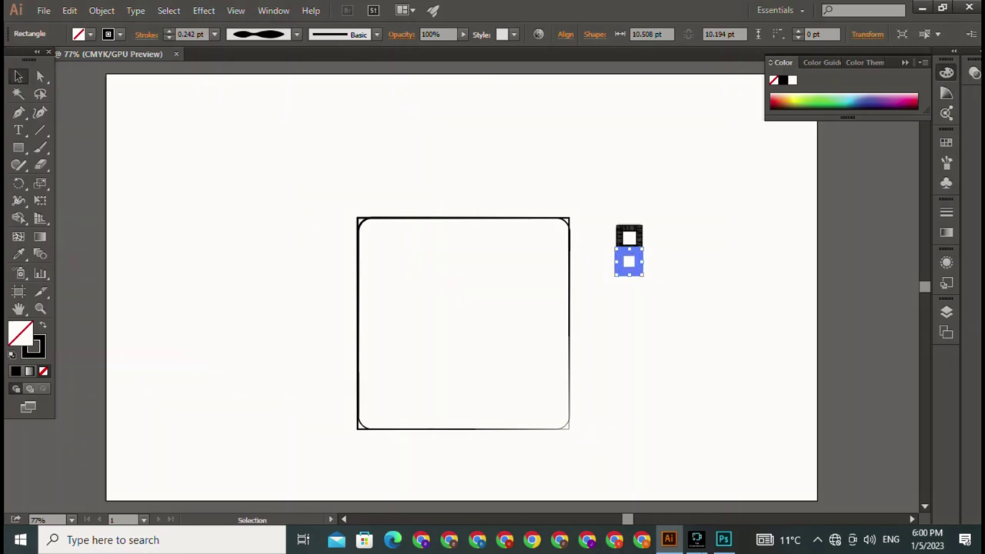
key(a)
key(ctrl+d)
key(ctrl+d)
key(ctrl+d)
key(ctrl+d)
key(ctrl+d)
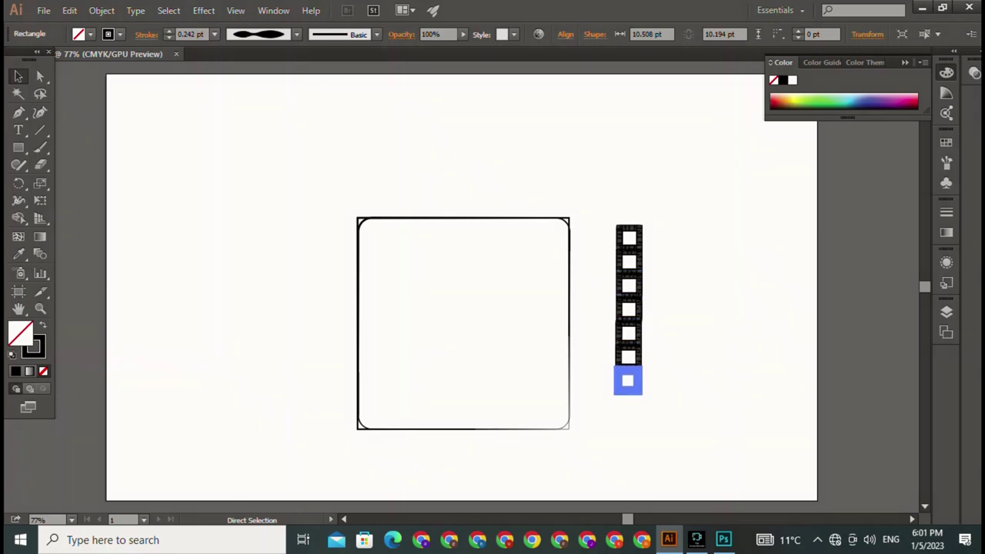
key(ctrl+d)
key(ctrl+shift+a)
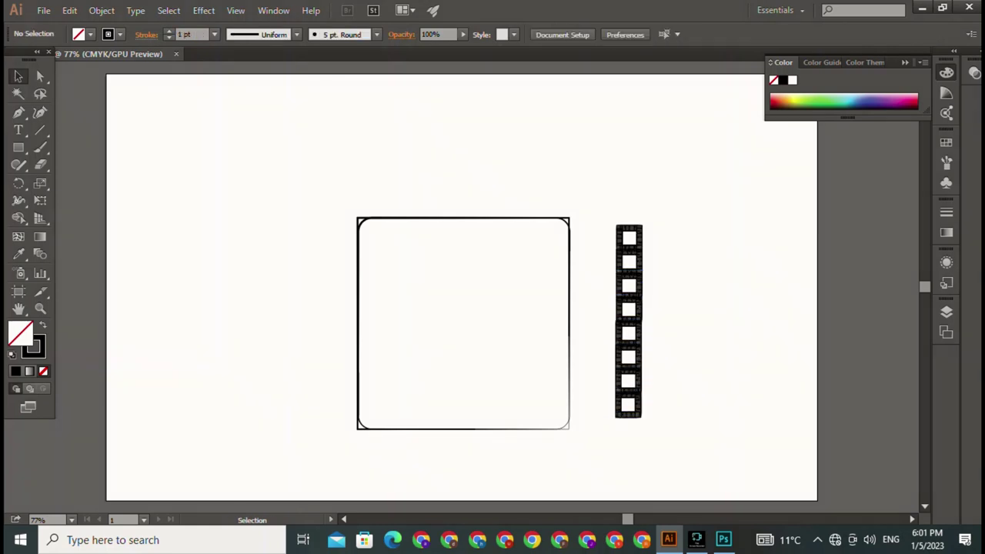
drag(593, 203, 684, 444)
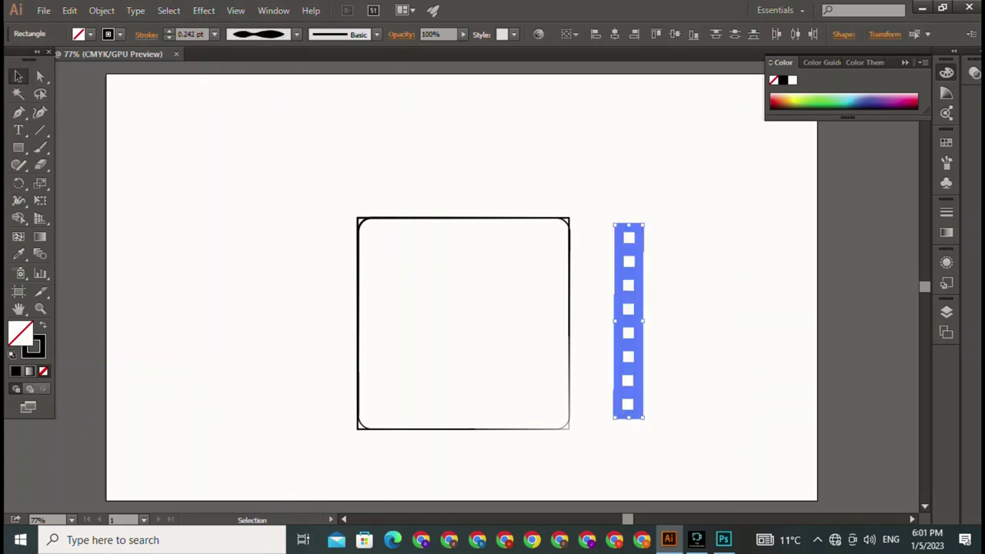
key(ctrl+h)
Detach one square from the column, pulling it out to the right.
key(ctrl+shift+a)
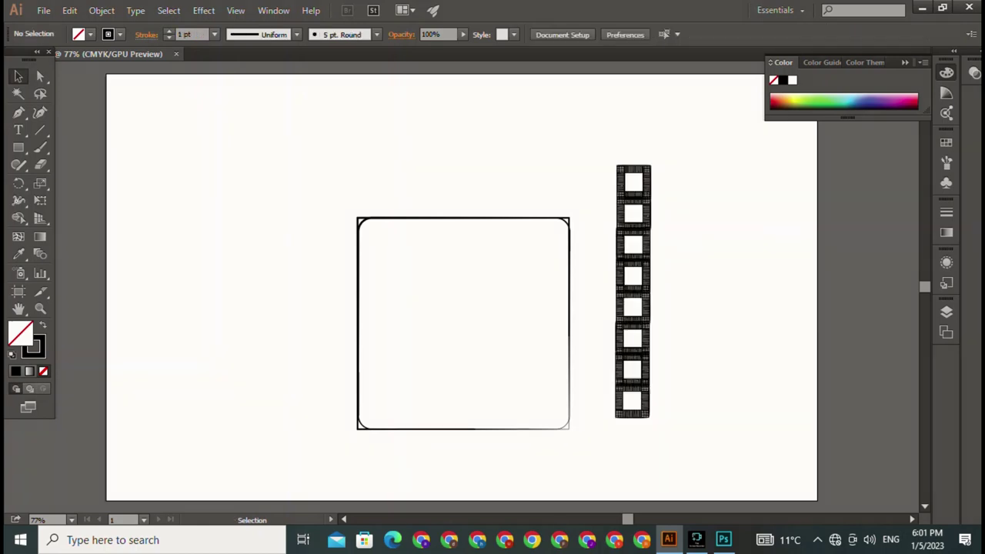
drag(633, 277, 682, 283)
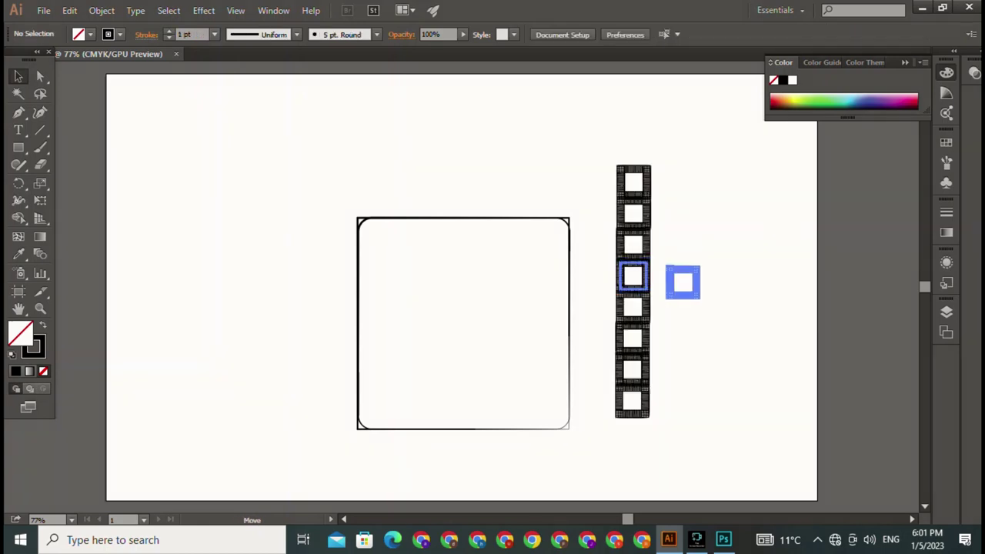
key(ctrl+shift+a)
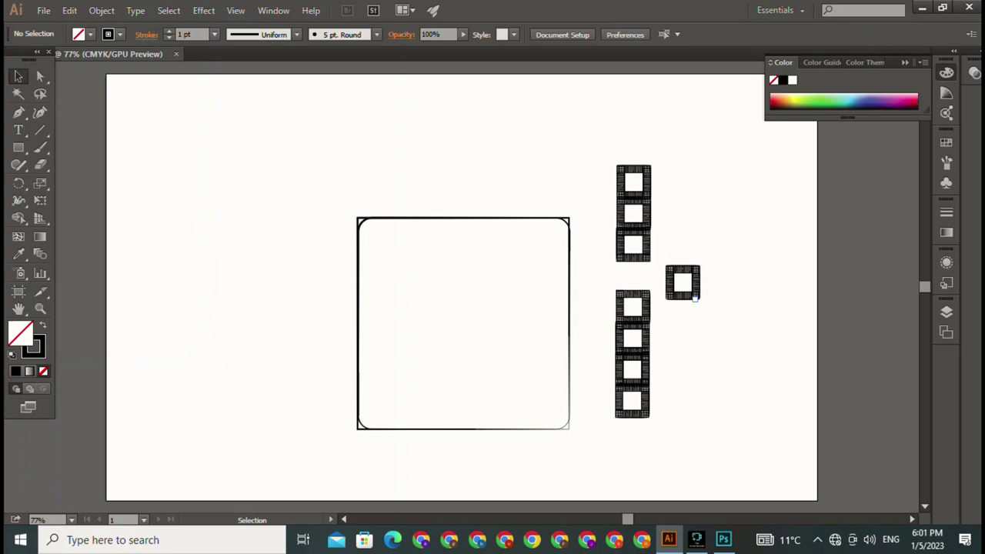
click(694, 298)
key(ctrl+shift+a)
Delete the unwanted squares, leaving a single small hatched tile.
drag(621, 132, 706, 304)
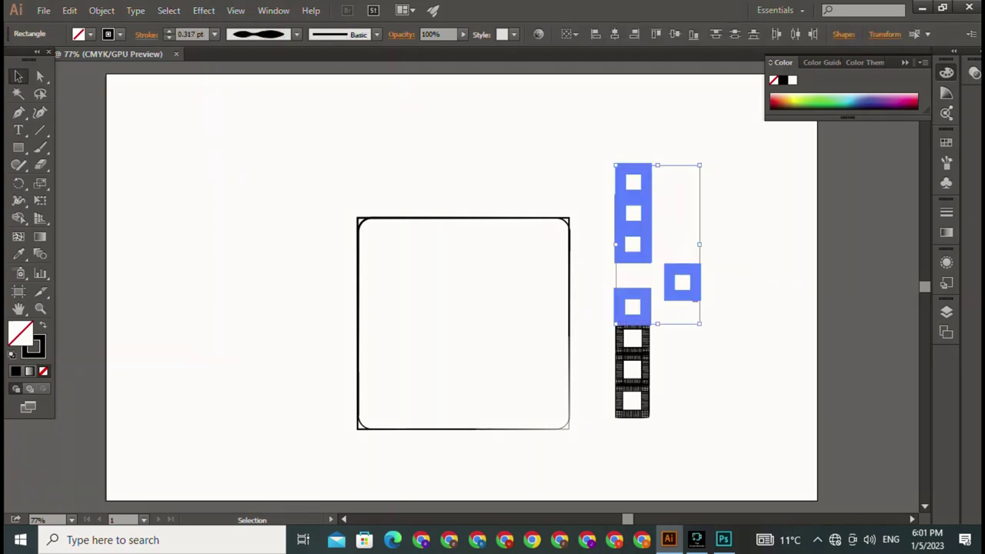
key(Delete)
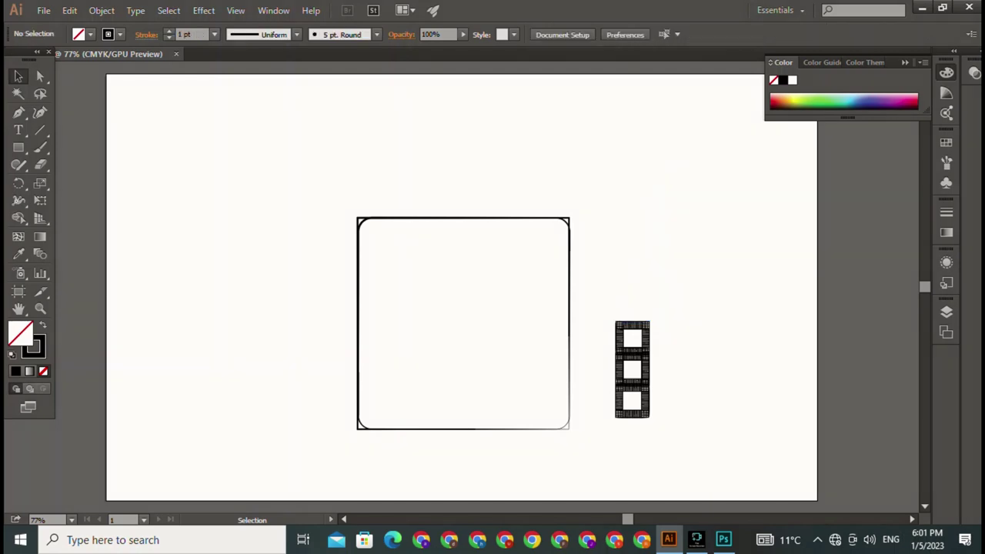
key(Delete)
mouse_move(639, 289)
mouse_down()
mouse_move(651, 383)
mouse_move(613, 422)
mouse_up()
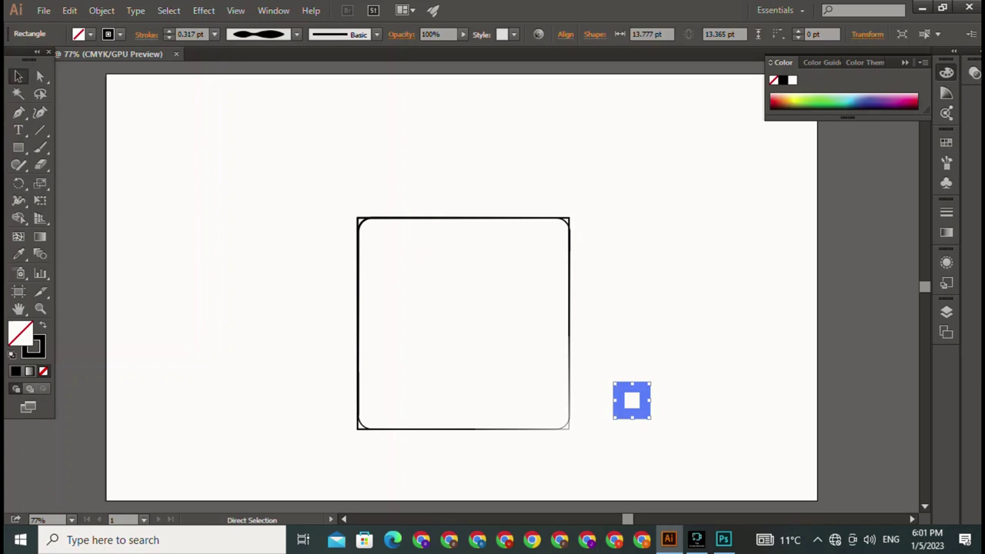
key(ctrl+shift+a)
Enlarge the tile into a large hatched frame over the rounded square's lower left.
click(632, 400)
drag(650, 382, 755, 276)
click(739, 346)
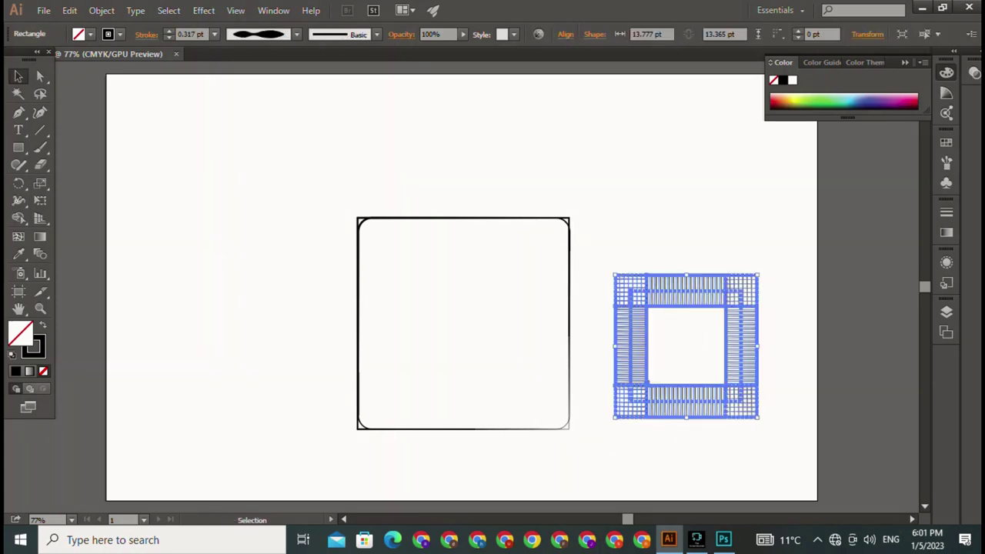
drag(739, 346, 483, 358)
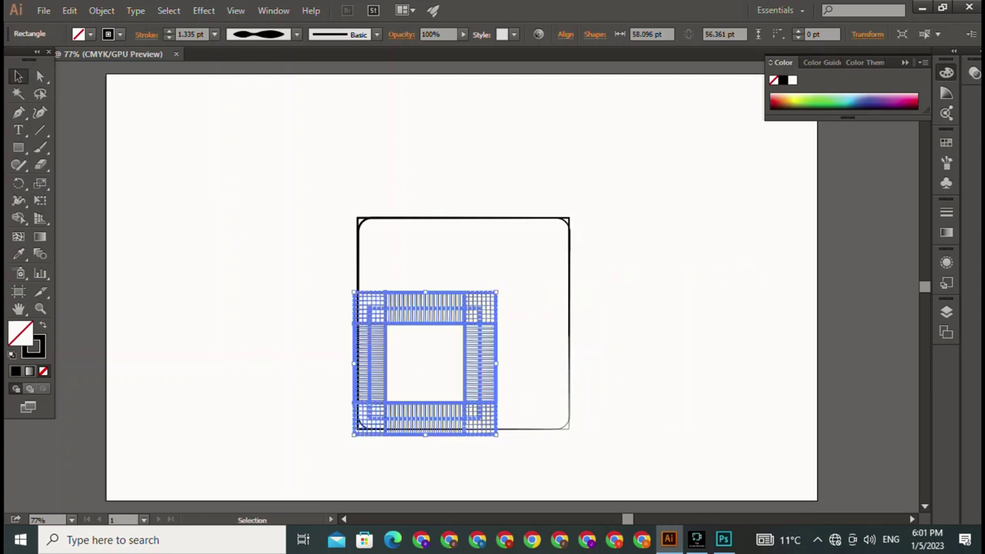
shift+click(425, 430)
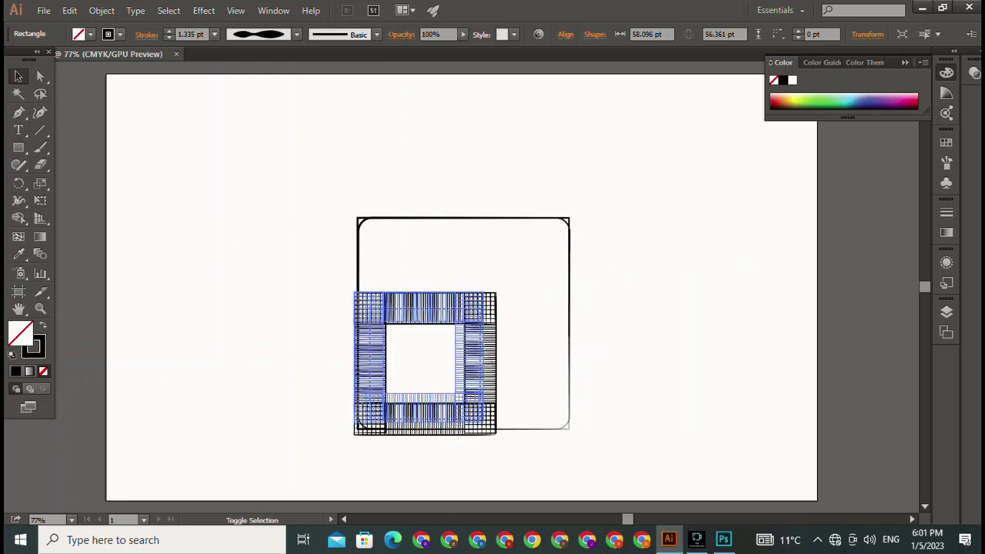
key(Down)
key(Down)
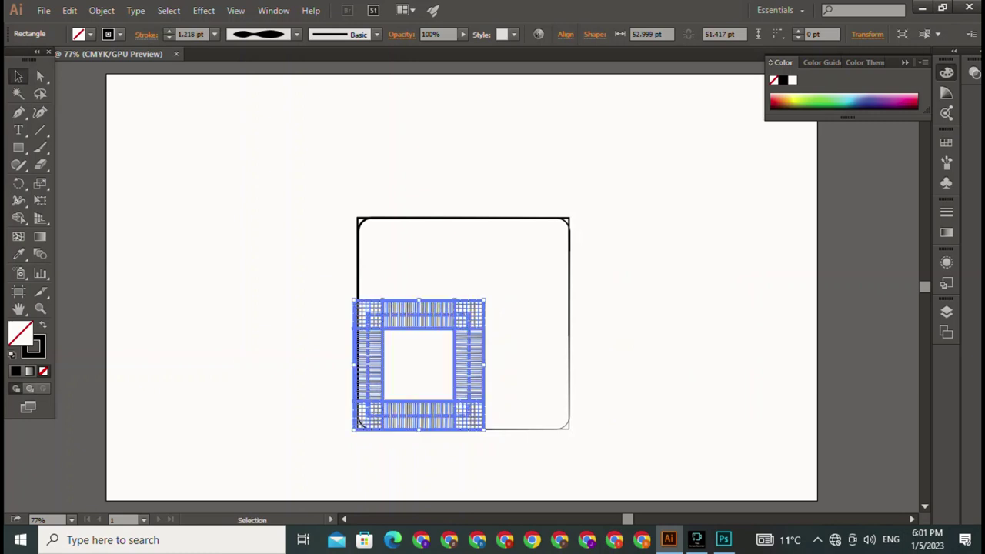
key(ctrl+shift+a)
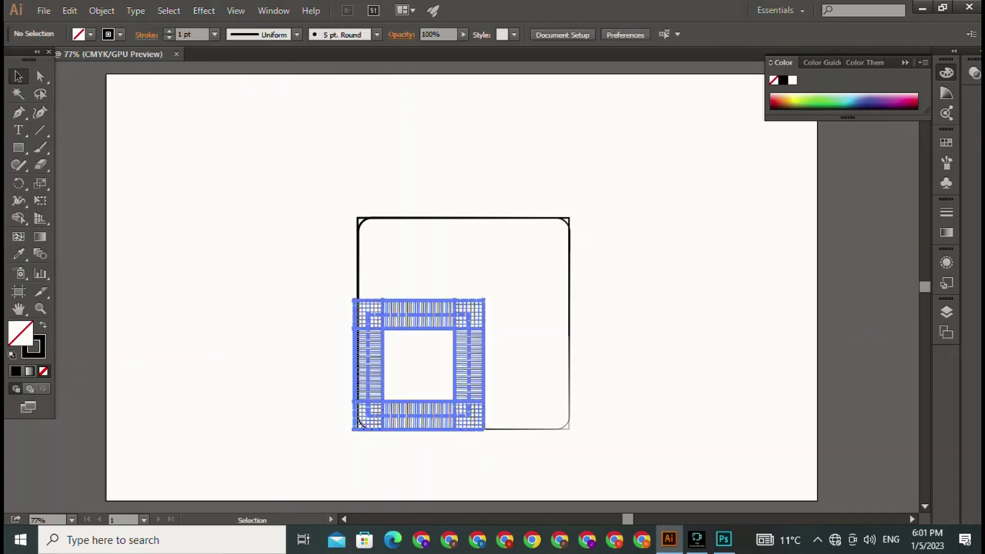
Nudge the hatched frame snugly into the rounded square's bottom-left corner.
click(359, 421)
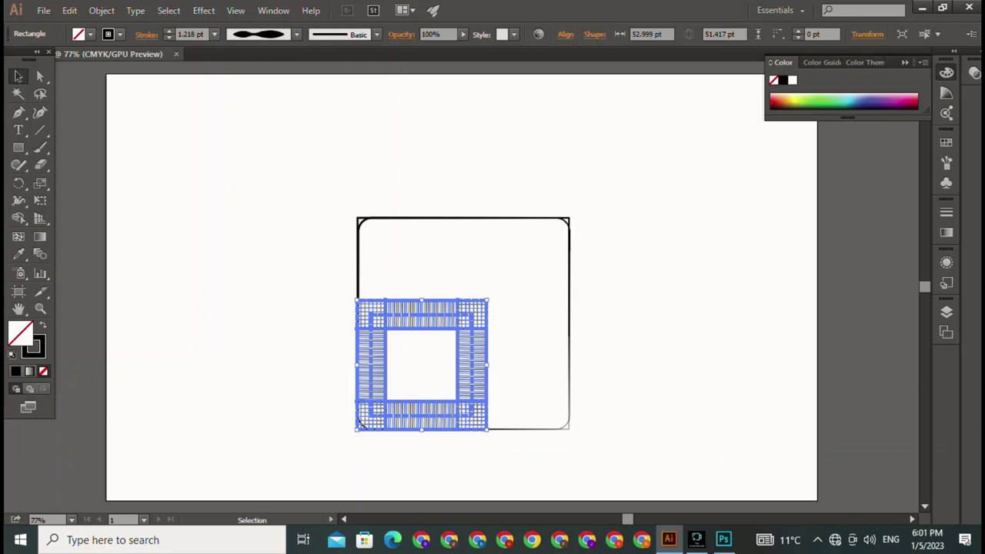
key(ctrl+shift+a)
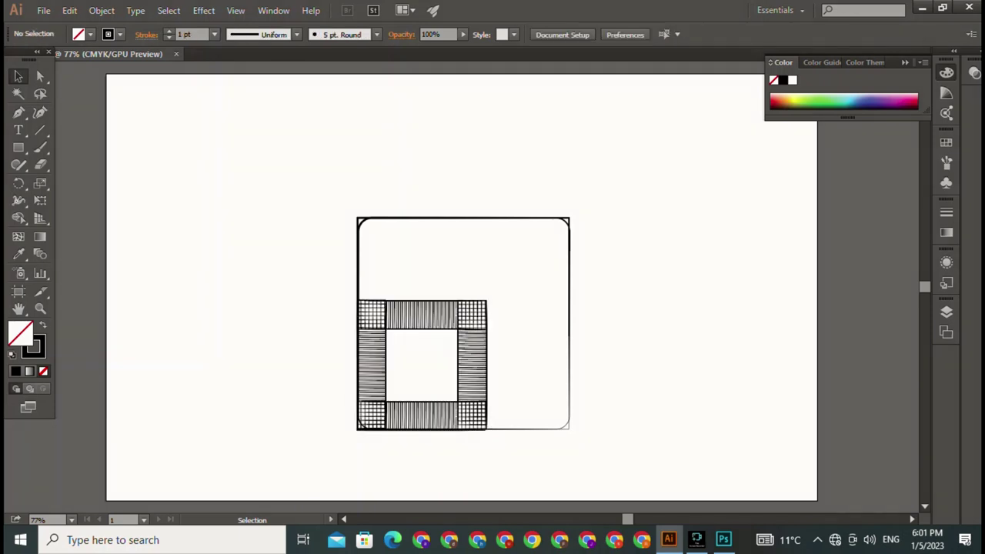
drag(358, 422, 362, 424)
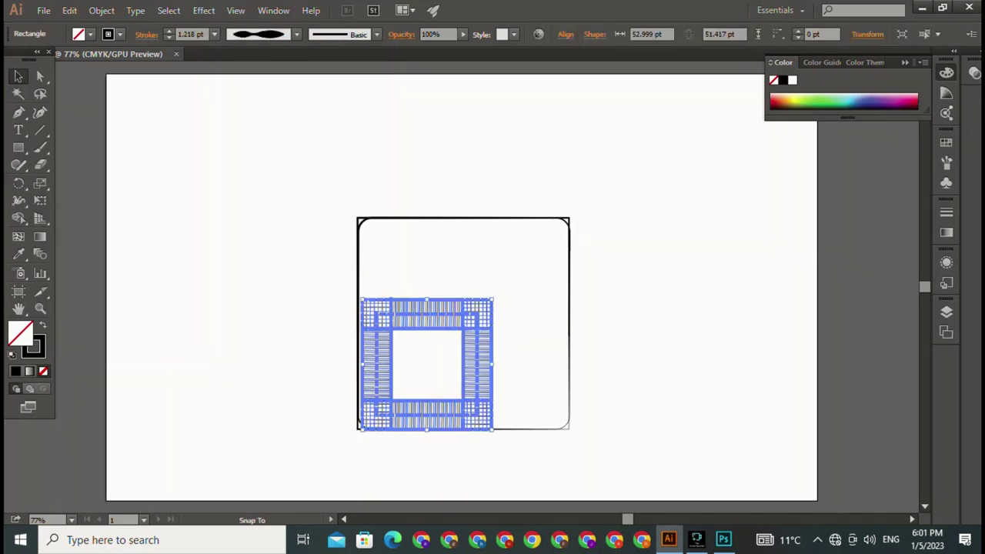
key(ctrl+shift+a)
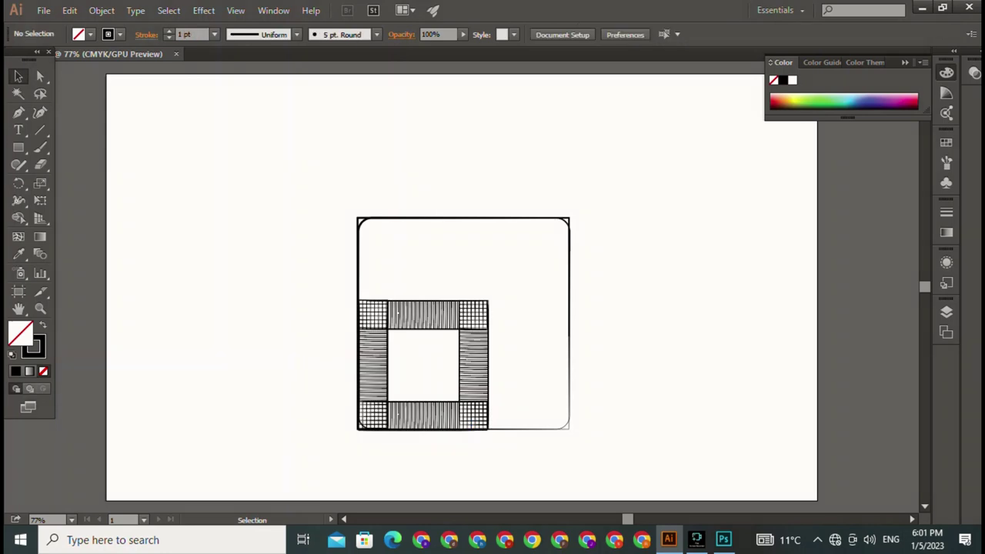
click(359, 423)
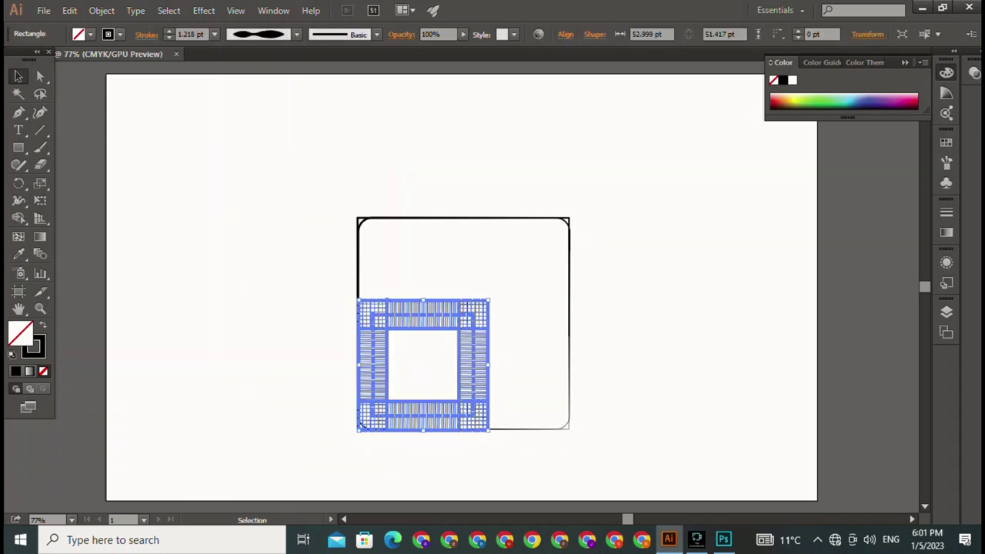
Move the hatched frame to the rounded square's top-right corner.
drag(360, 425, 443, 332)
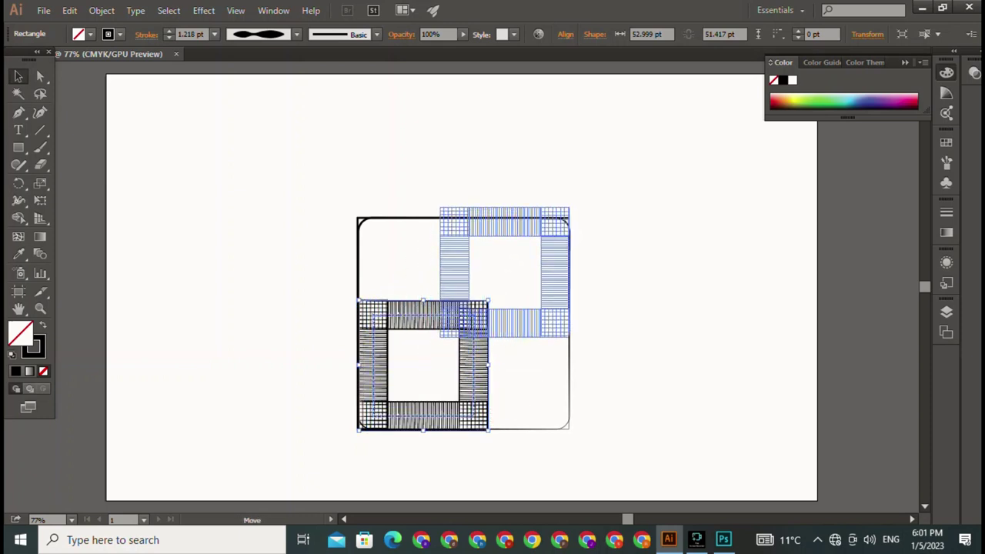
key(super)
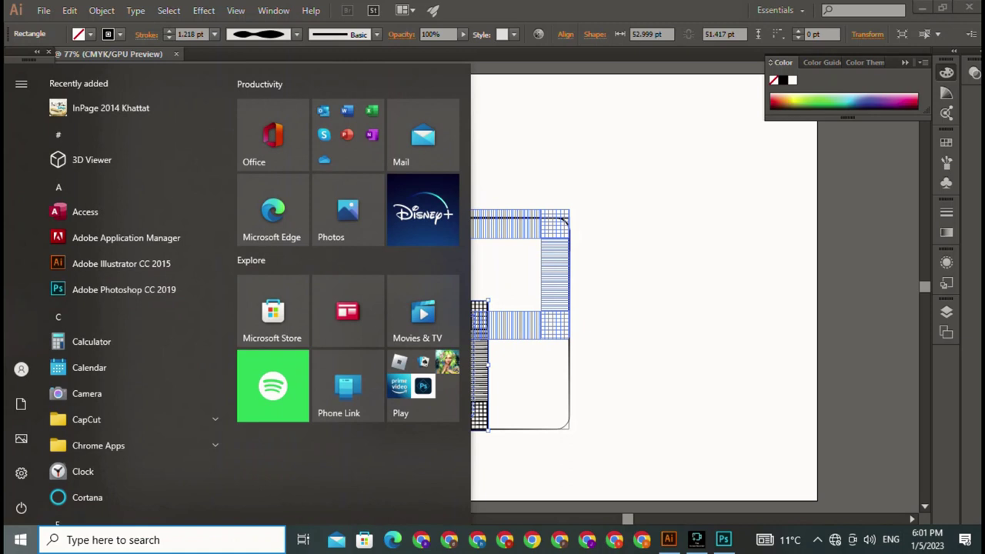
key(Escape)
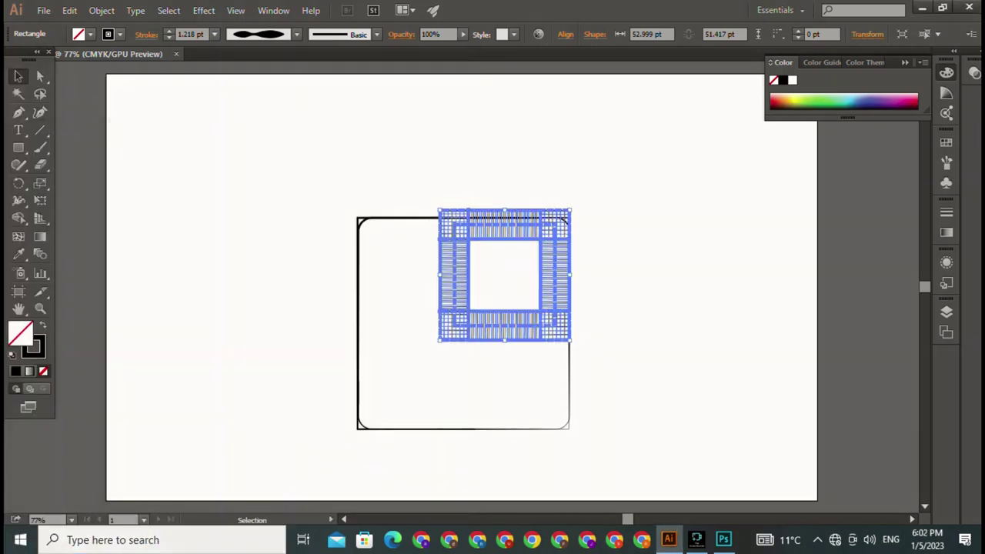
Place a copy of the frame in the bottom-left corner, overlapping the original.
drag(462, 307, 378, 395)
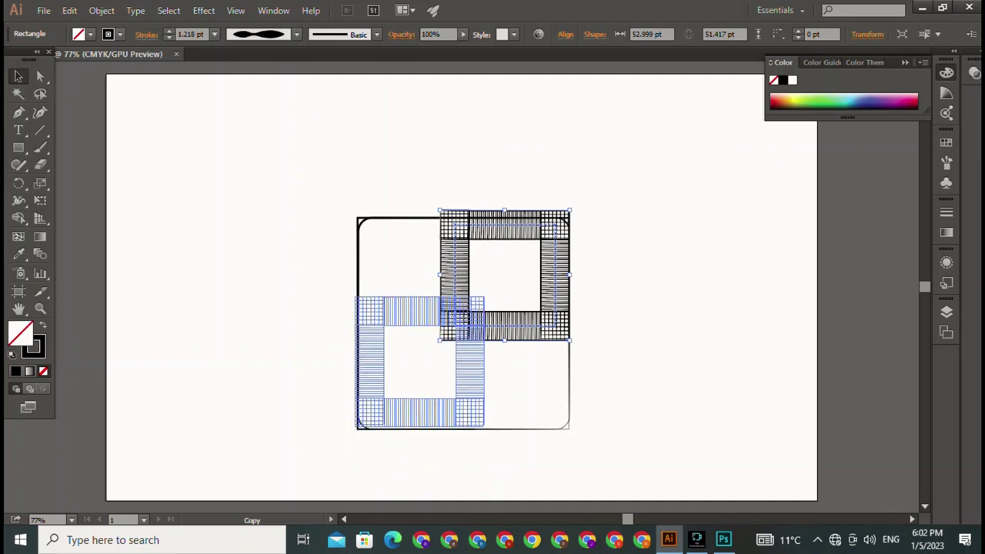
drag(378, 395, 378, 396)
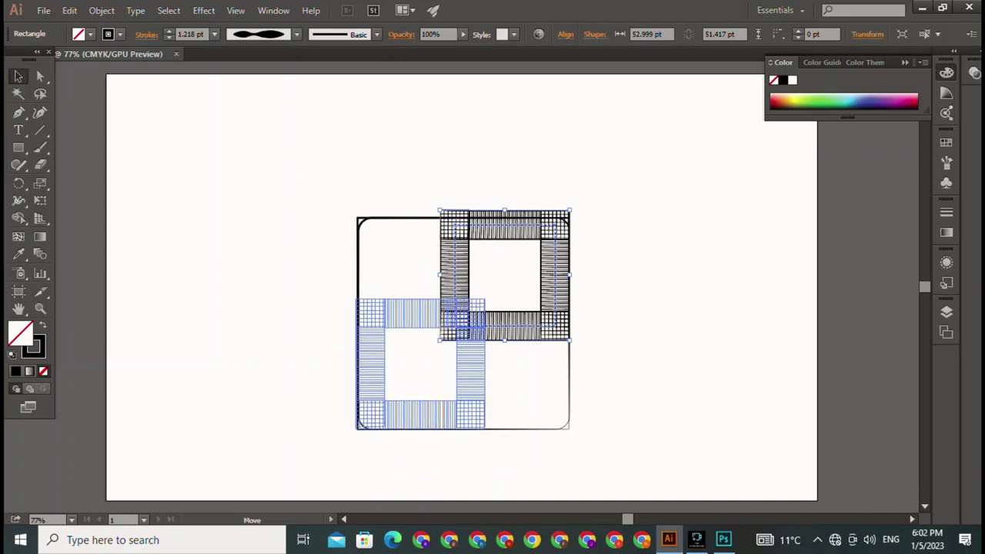
mouse_move(378, 396)
mouse_down()
mouse_move(467, 326)
mouse_move(461, 318)
mouse_up()
key(ctrl+shift+a)
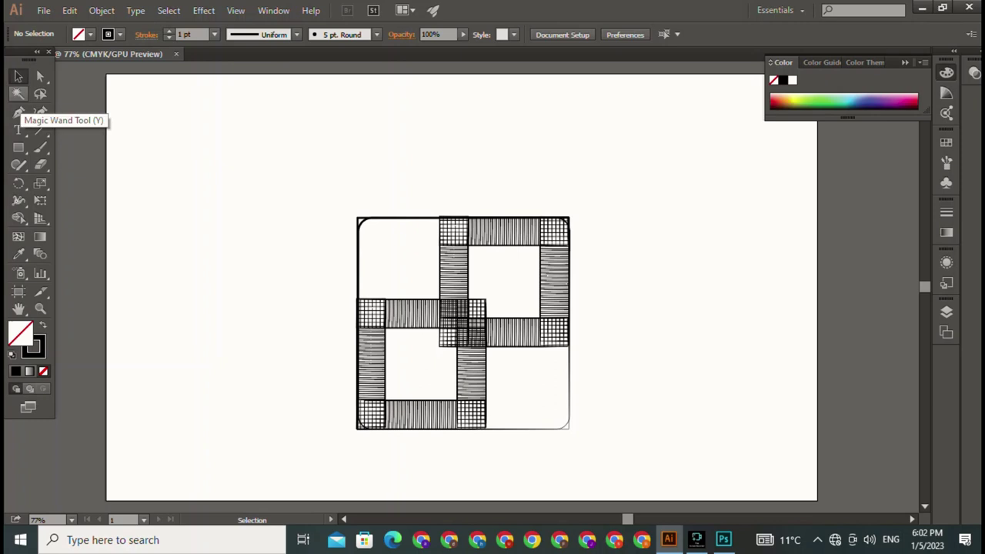
Create a text object reading ITS in the Home Christmas font.
click(18, 130)
click(166, 122)
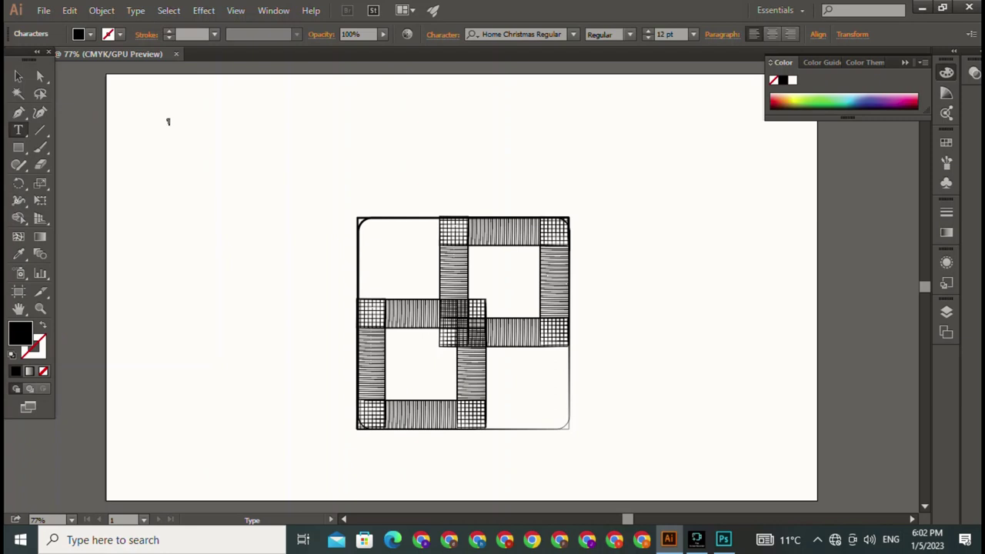
text(a)
Scale the ITS text and fit it into the rounded square's top-left corner.
click(18, 76)
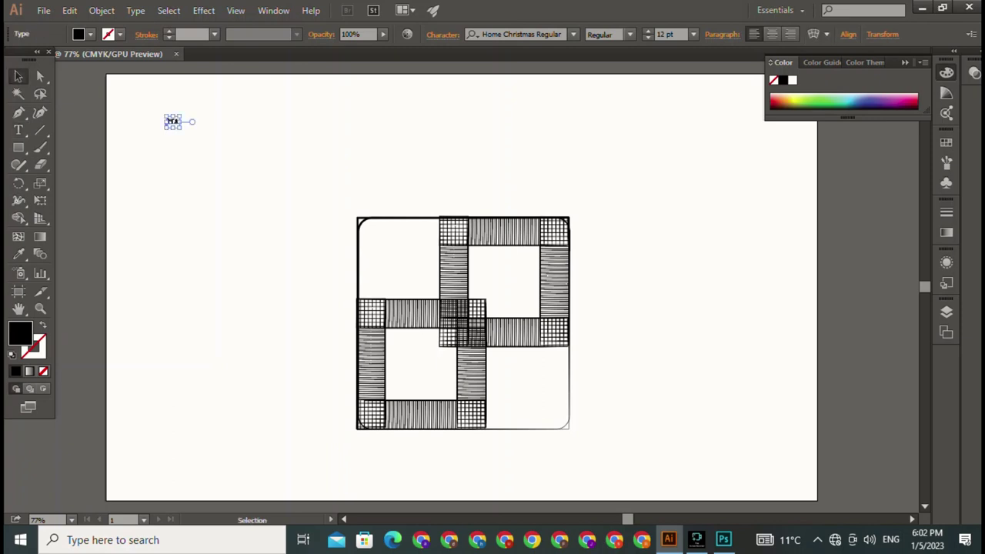
click(171, 121)
mouse_move(229, 172)
mouse_down()
mouse_move(338, 261)
mouse_move(295, 240)
mouse_up()
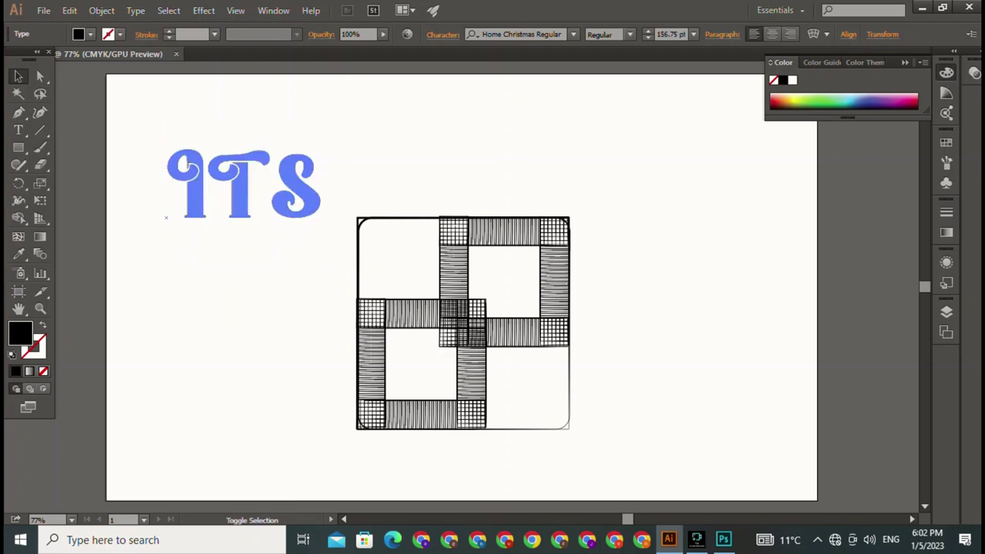
drag(231, 200, 390, 258)
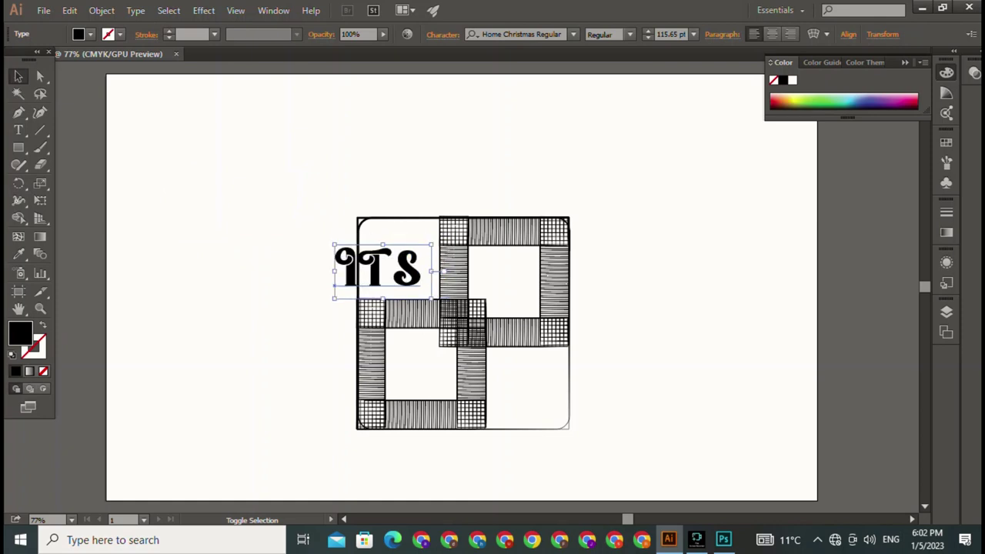
drag(447, 299, 430, 298)
mouse_move(385, 265)
mouse_down()
mouse_move(444, 271)
mouse_move(435, 254)
mouse_move(401, 261)
mouse_up()
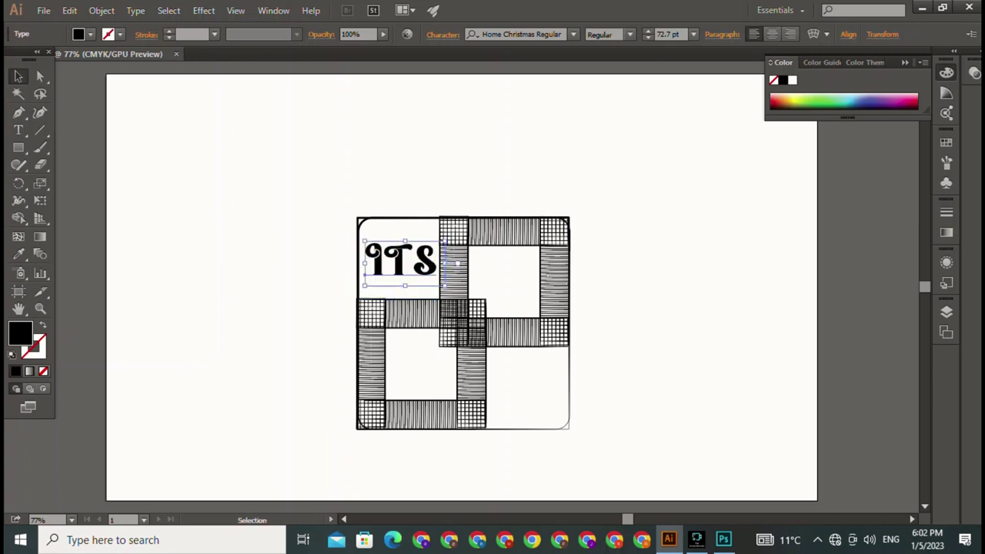
key(ctrl+shift+a)
click(18, 129)
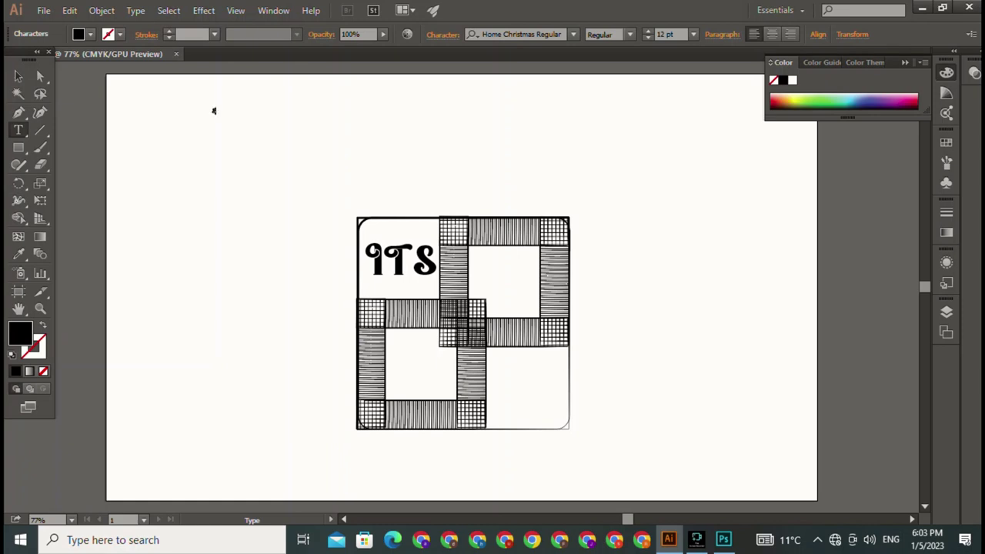
Type the second word and enlarge it to about 124.83 pt.
text(a)
text(nive)
key(Escape)
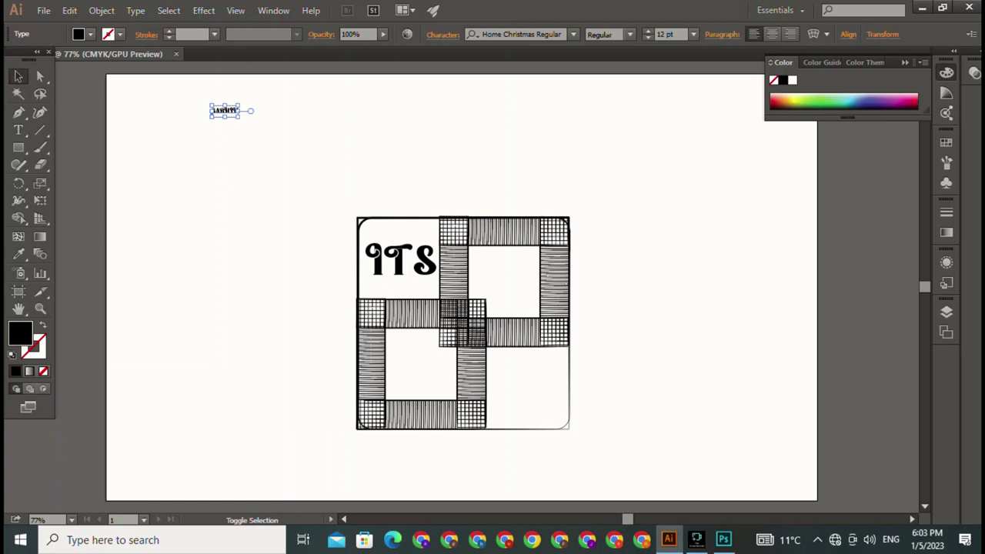
drag(240, 117, 484, 224)
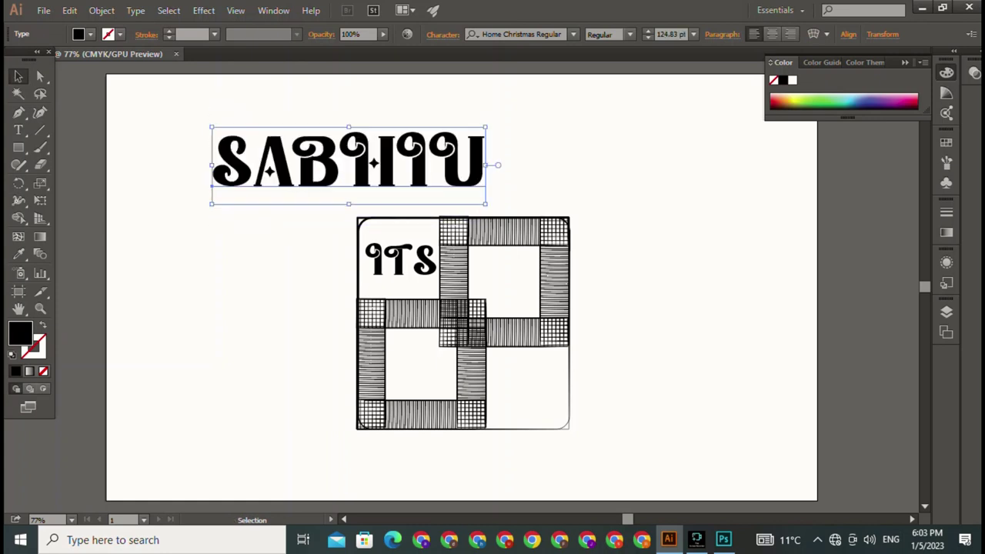
key(ctrl+shift+a)
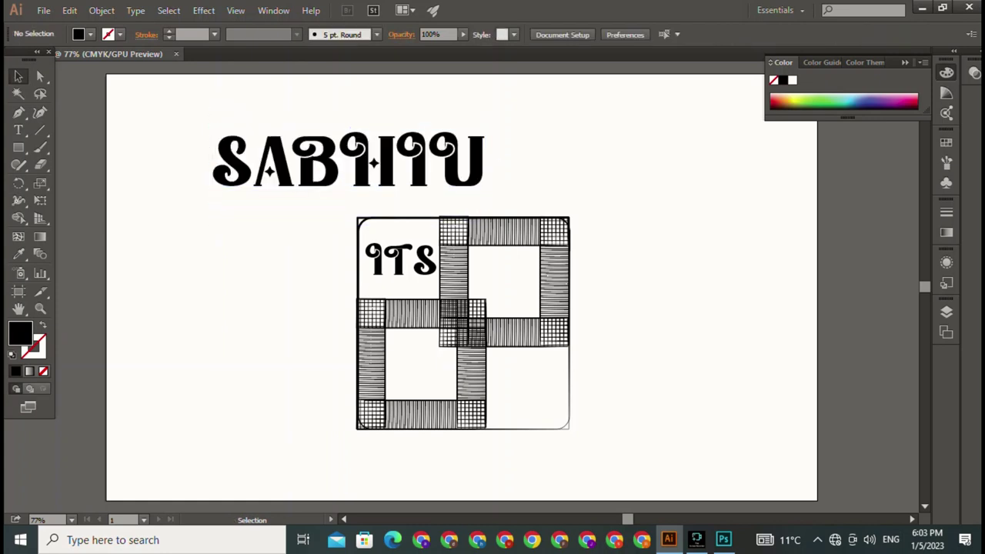
Edit the text to remove the extra U, leaving SABHI.
click(346, 162)
double_click(347, 161)
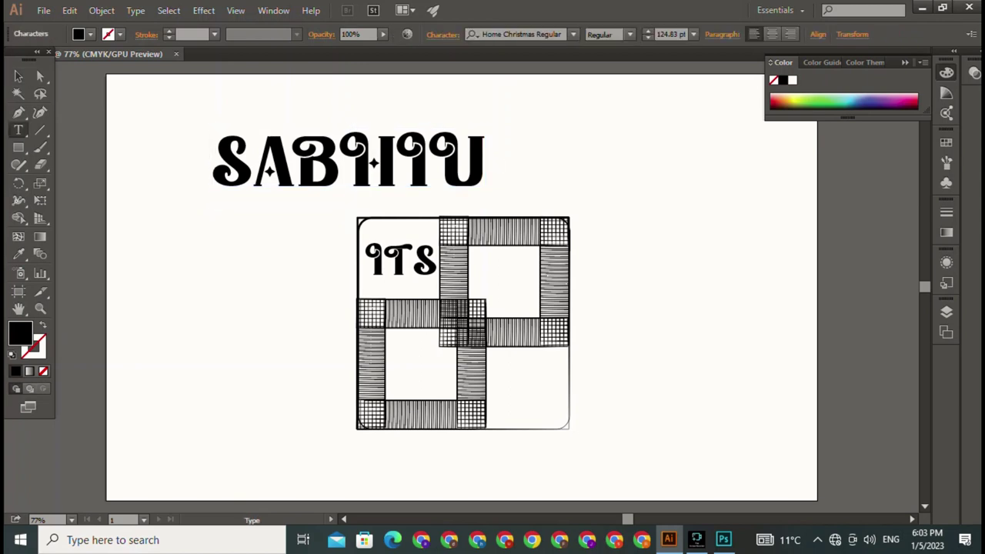
key(ctrl+a)
key(Right)
key(BackSpace)
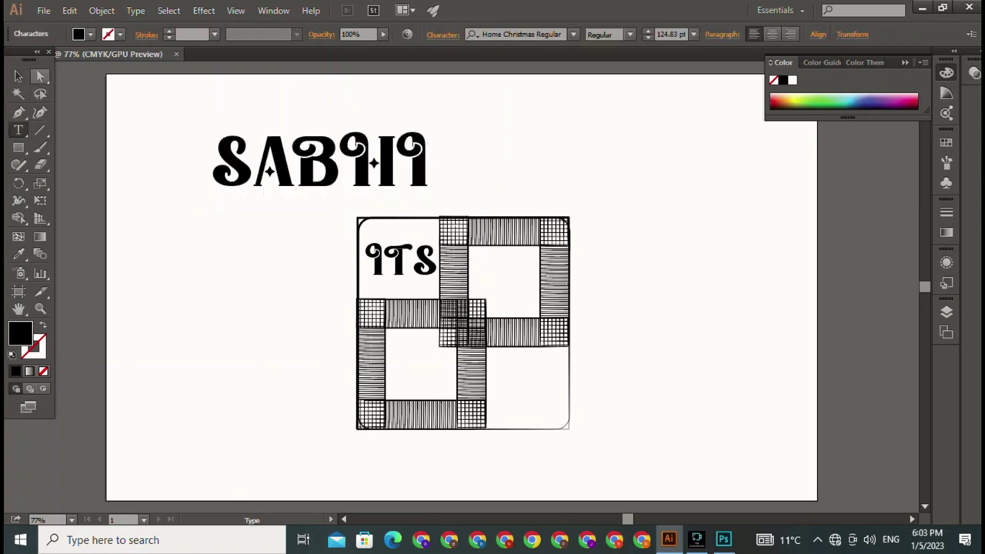
click(19, 76)
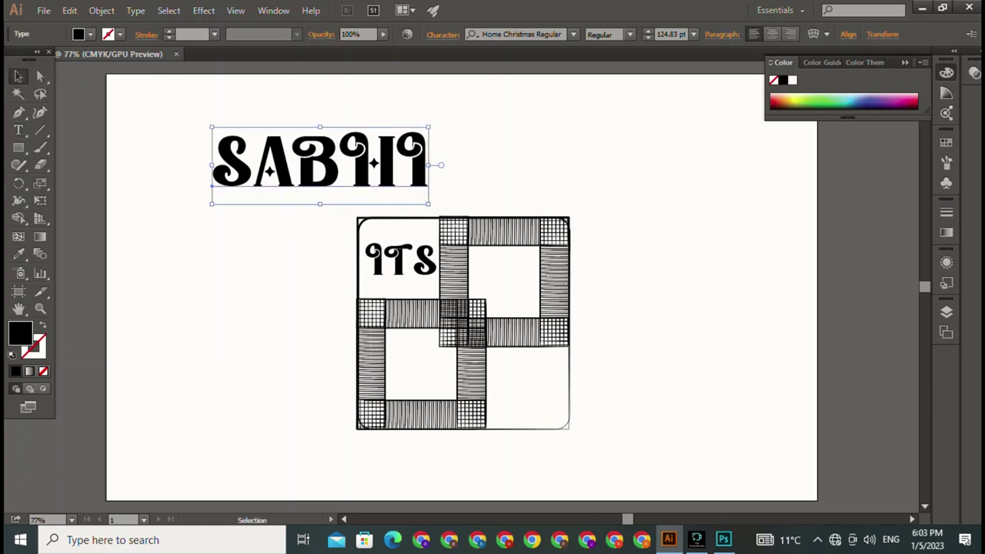
Shrink SABHI to about 33.83 pt and place it in the bottom-right corner.
drag(430, 204, 325, 167)
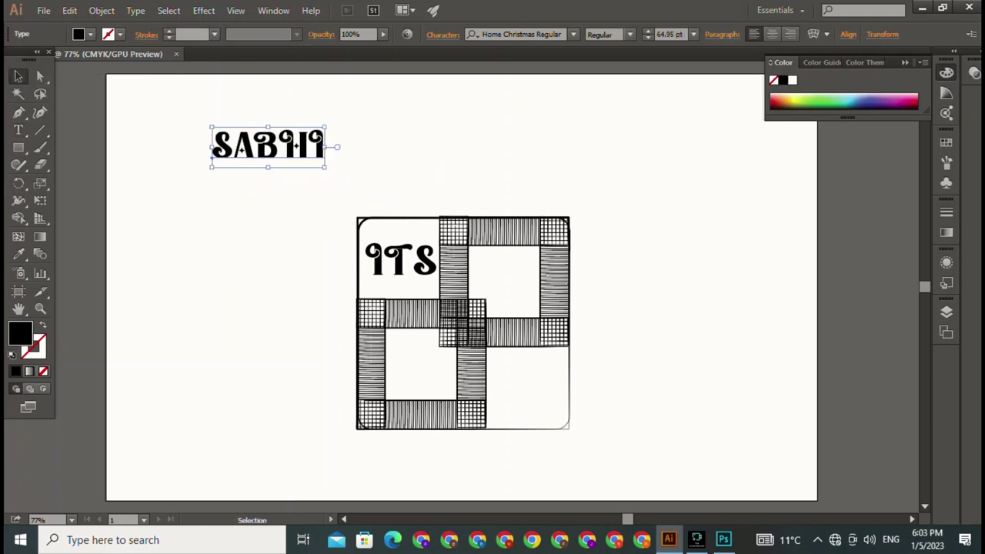
drag(267, 147, 541, 359)
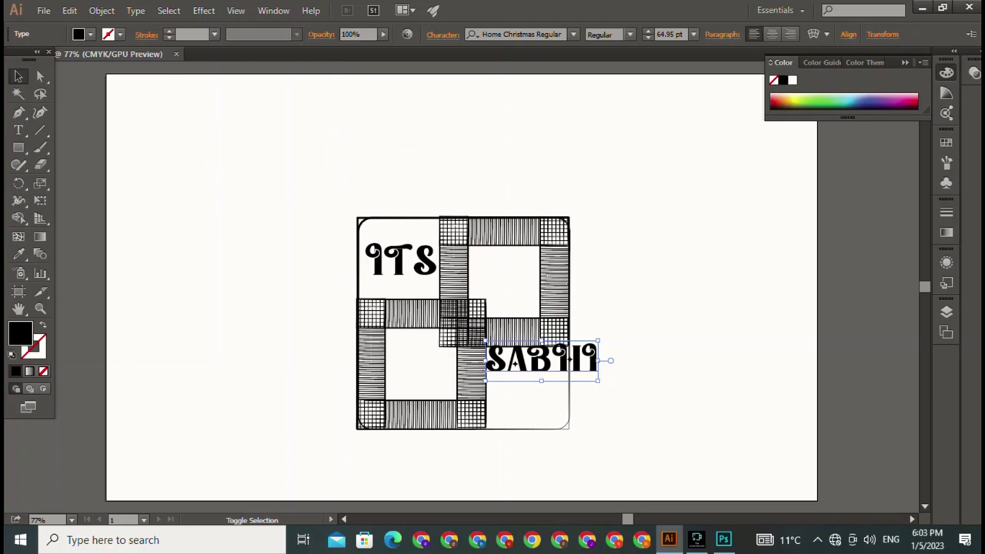
drag(597, 380, 580, 373)
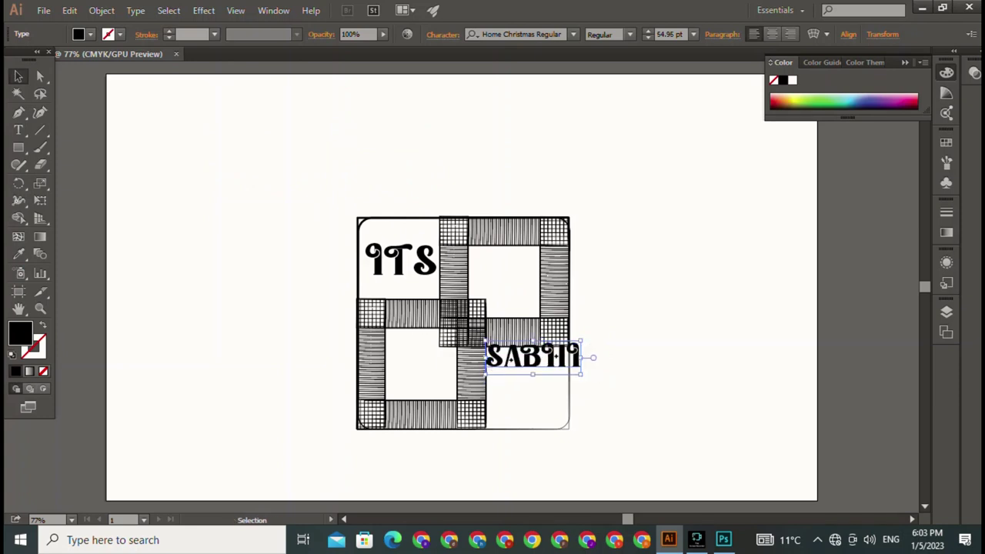
mouse_move(582, 373)
mouse_down()
mouse_move(545, 362)
mouse_move(528, 385)
mouse_up()
key(ctrl+shift+a)
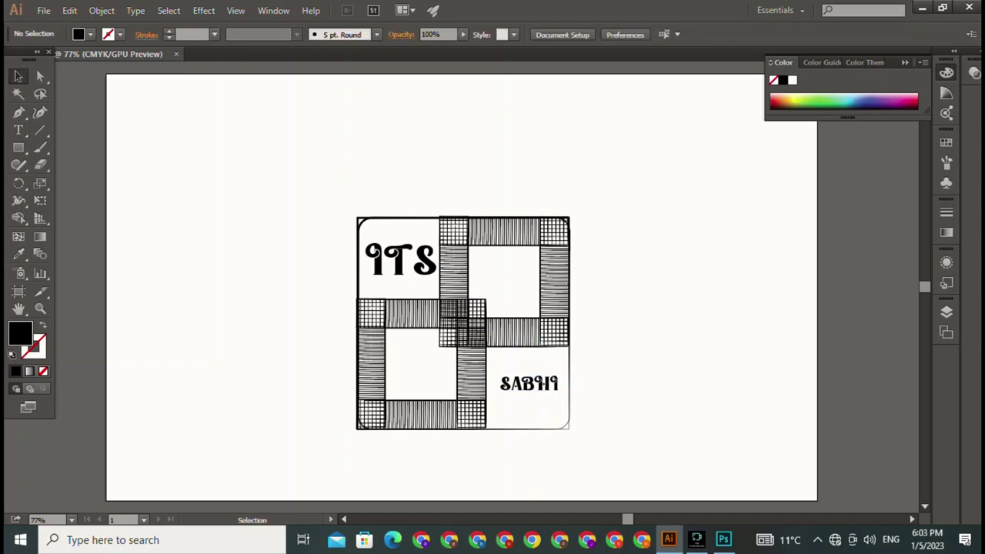